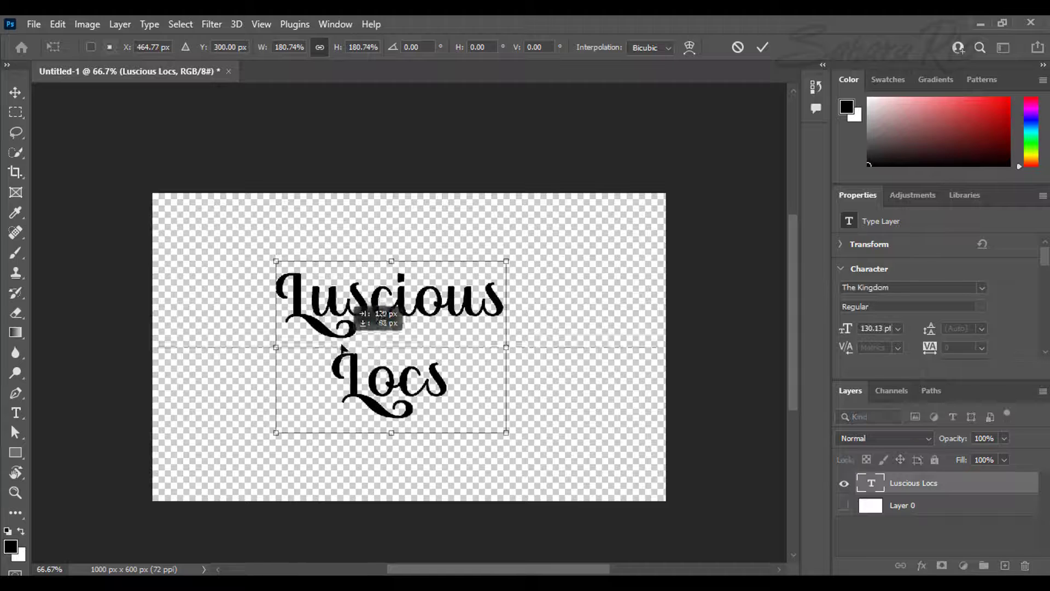
Enlarge the Luscious Locs text to about 235% and shift it toward the middle of the canvas.
drag(389, 260, 408, 300)
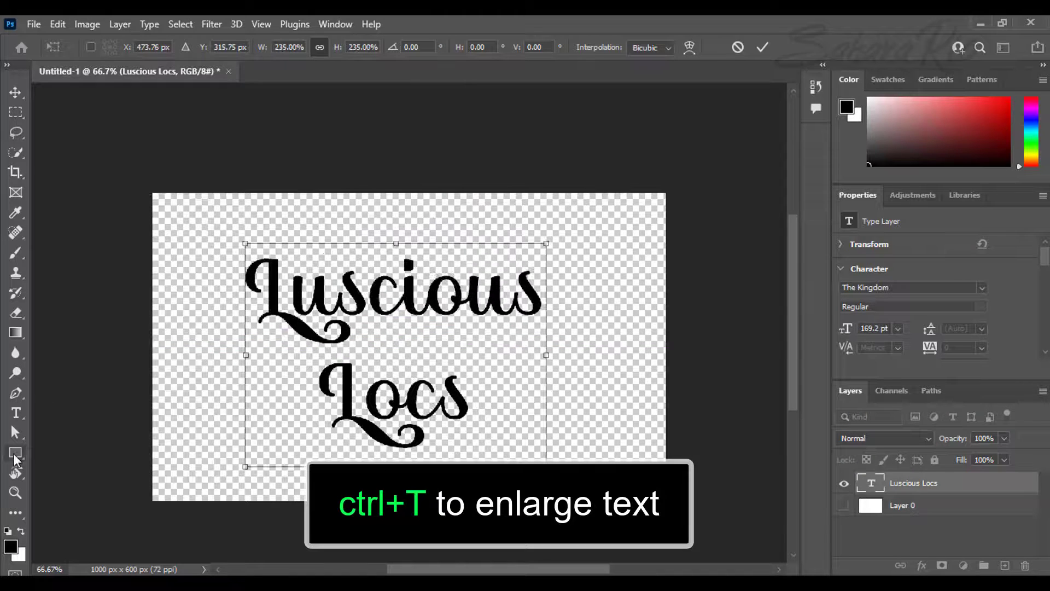
click(16, 433)
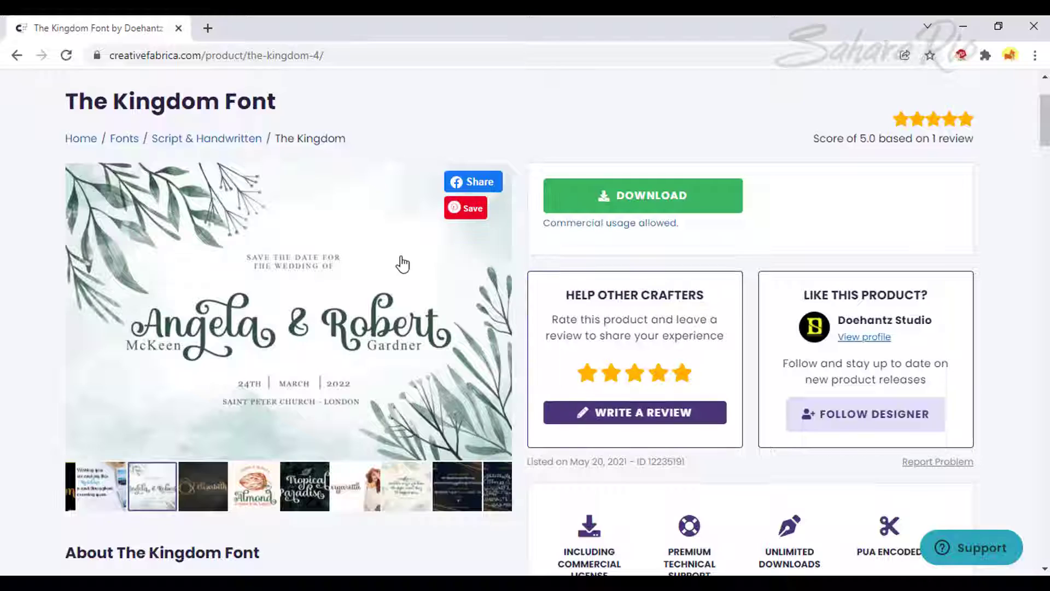
Switch to the Creative Fabrica site in the browser, search for "hair" and filter the results to Graphics and Illustrations.
scroll(399, 262, up, 2)
click(391, 93)
text(hair)
key(Return)
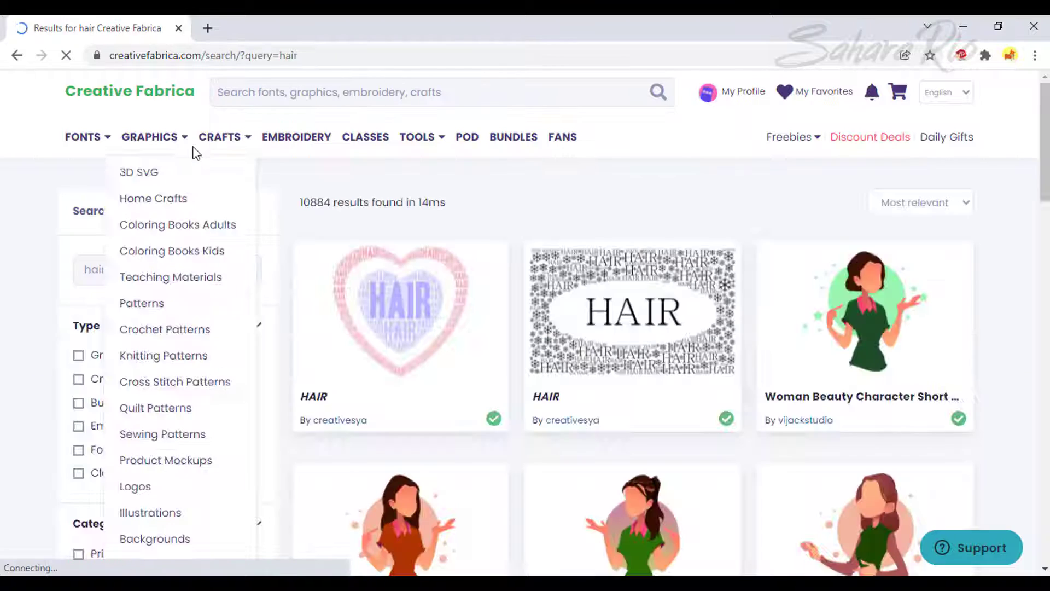
scroll(82, 361, down, 1)
click(78, 344)
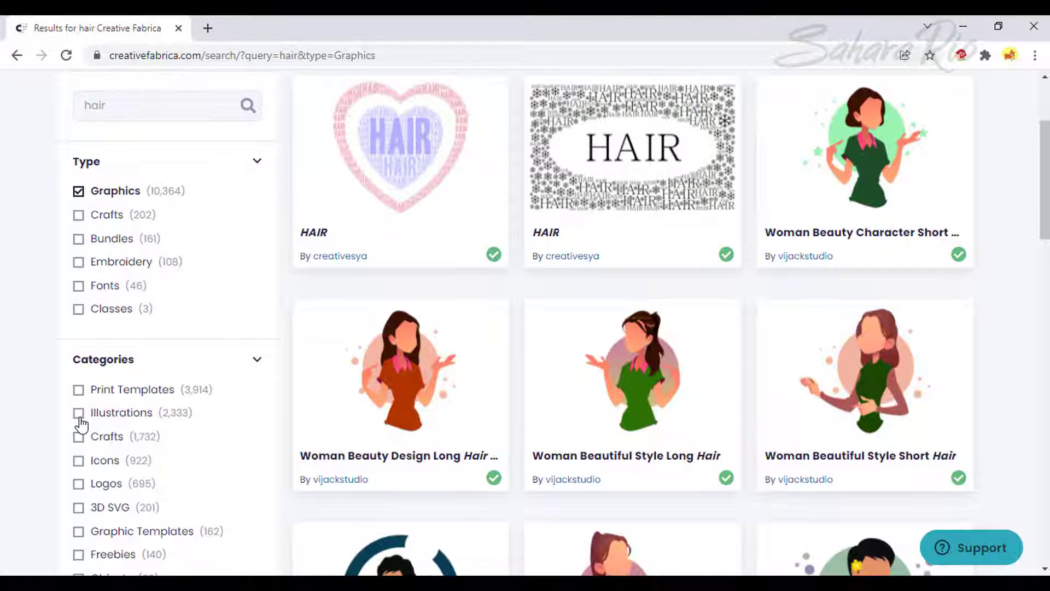
click(78, 414)
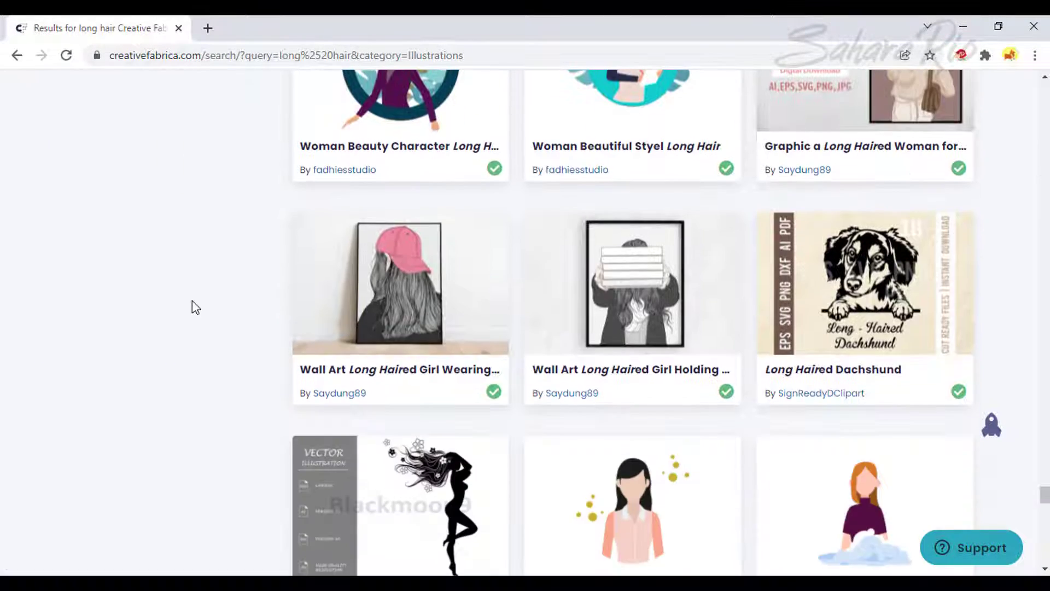
Open the Silhouette of Girl with Long Hairs illustration from the long hair results and download its zip file.
scroll(193, 307, down, 5)
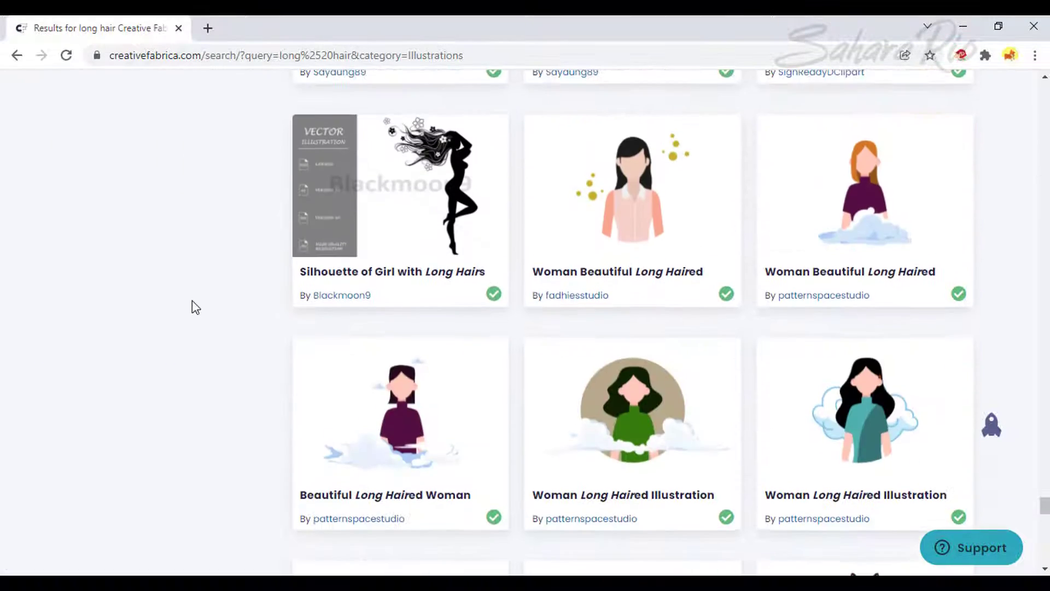
click(345, 253)
scroll(345, 251, down, 2)
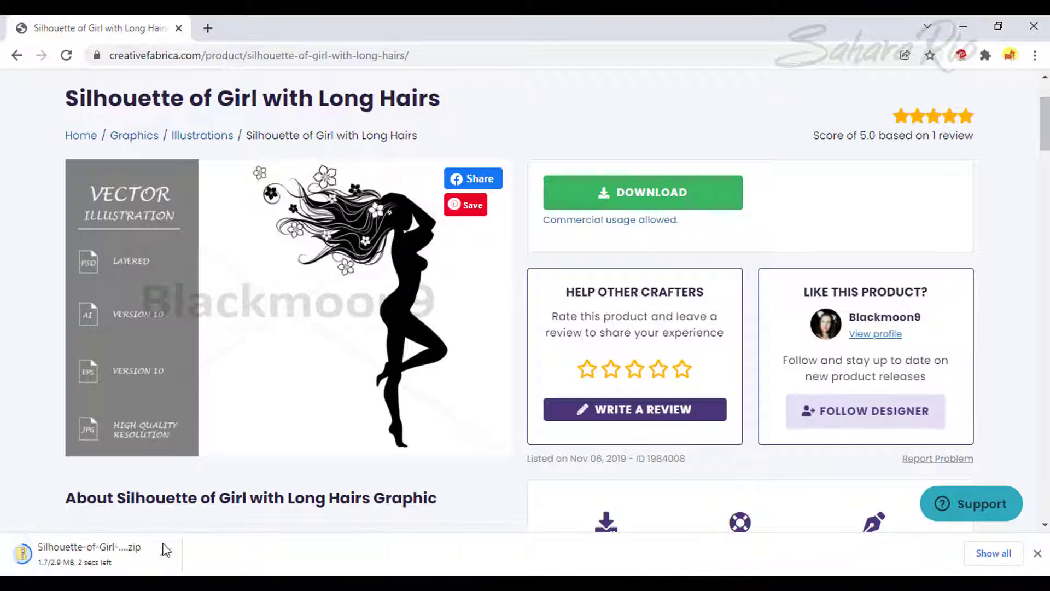
click(162, 557)
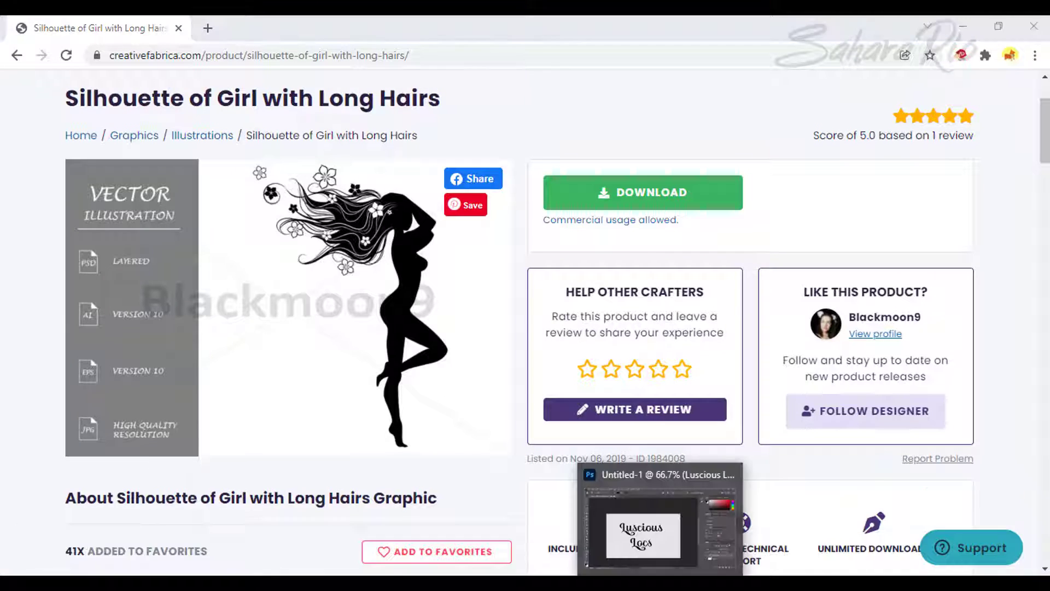
Switch back to Photoshop and hide the Background layer of the Silhouette of Girl with Long Hairs file.
click(681, 514)
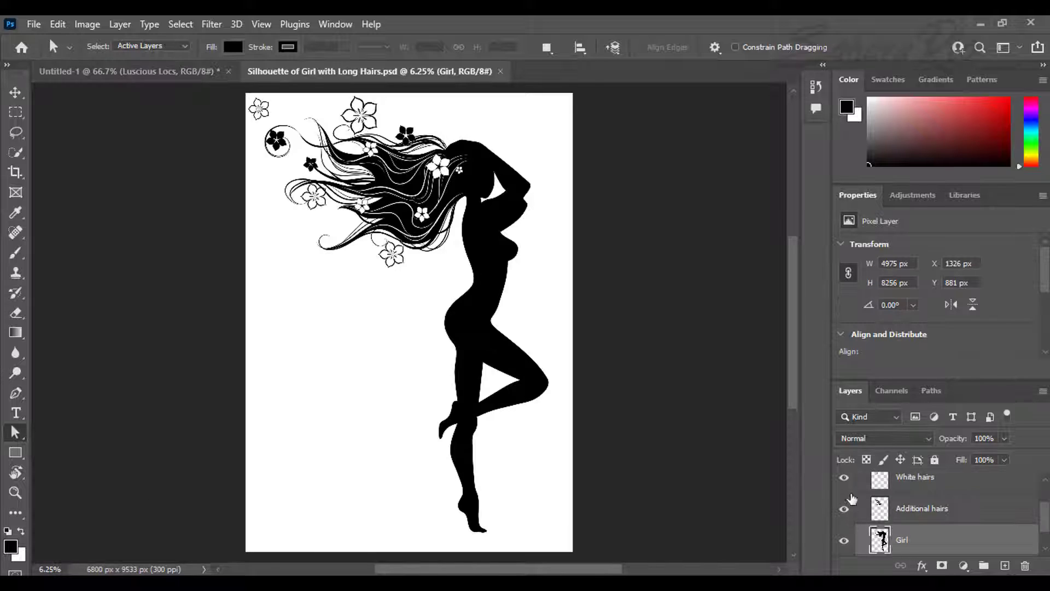
scroll(852, 497, up, 2)
scroll(851, 497, down, 3)
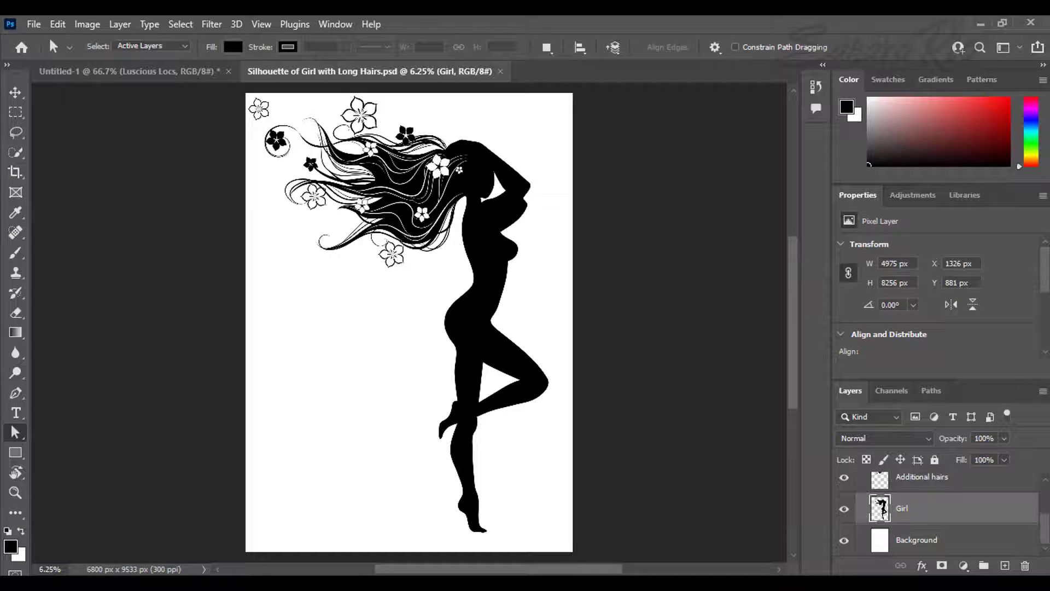
click(845, 539)
Crop the silhouette image to the woman's head and flowing hair, about 5107 × 3257 px.
key(c)
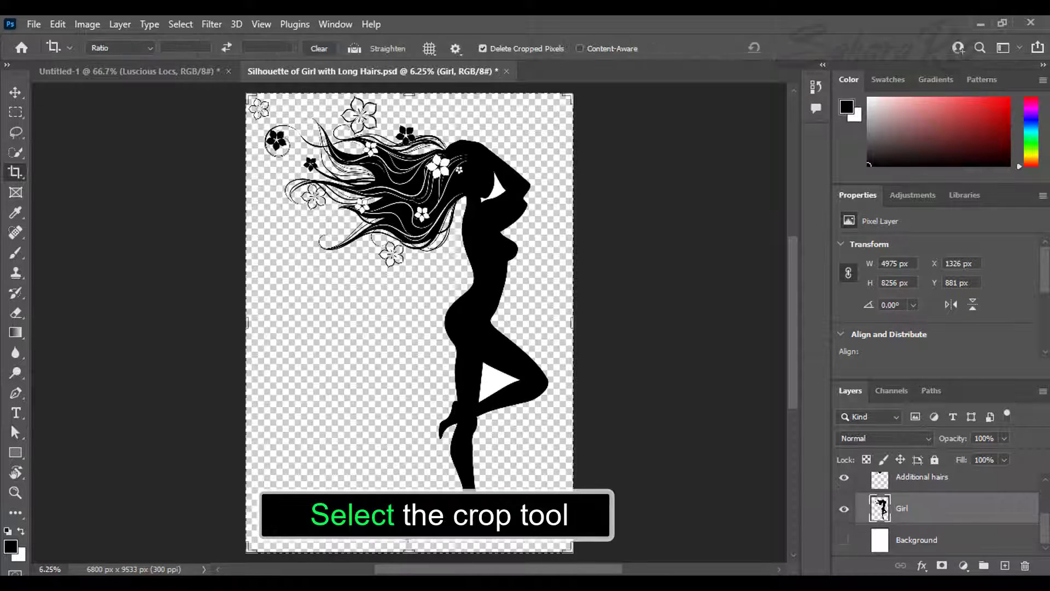
mouse_move(408, 553)
mouse_down()
mouse_move(403, 462)
mouse_move(364, 402)
mouse_up()
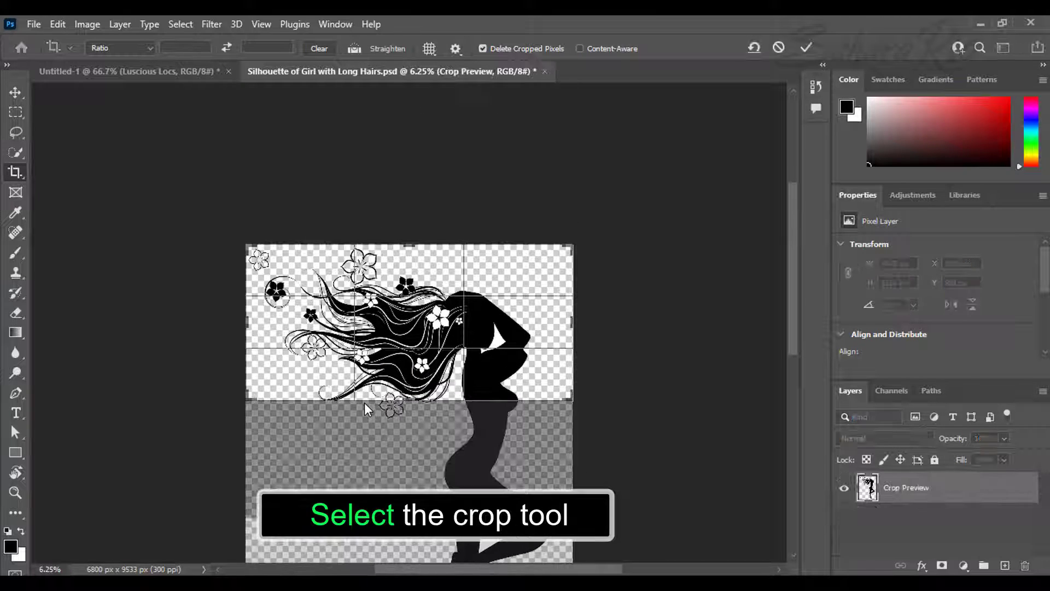
key(Return)
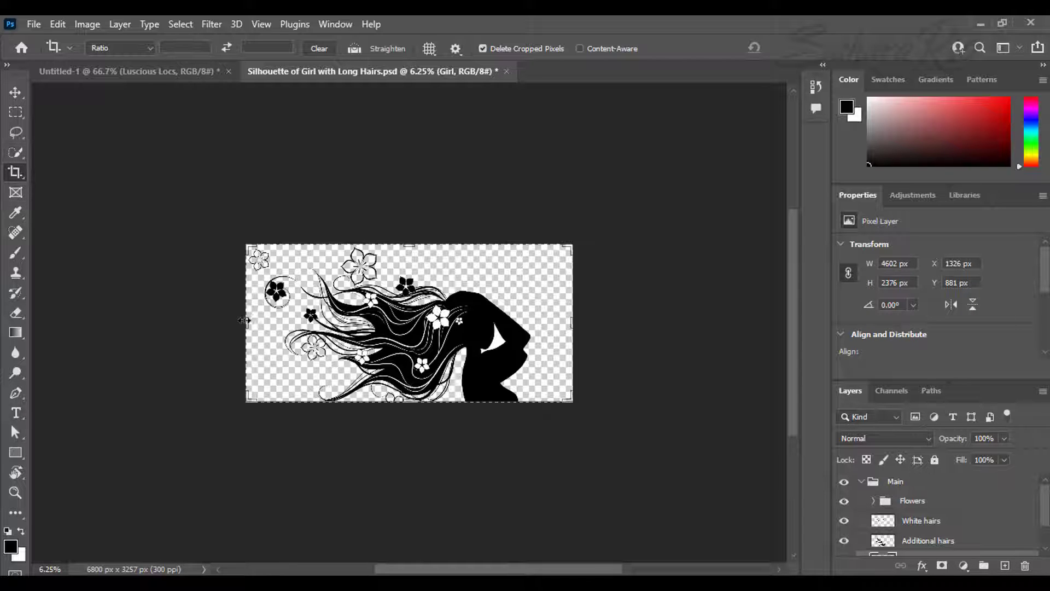
drag(245, 321, 263, 328)
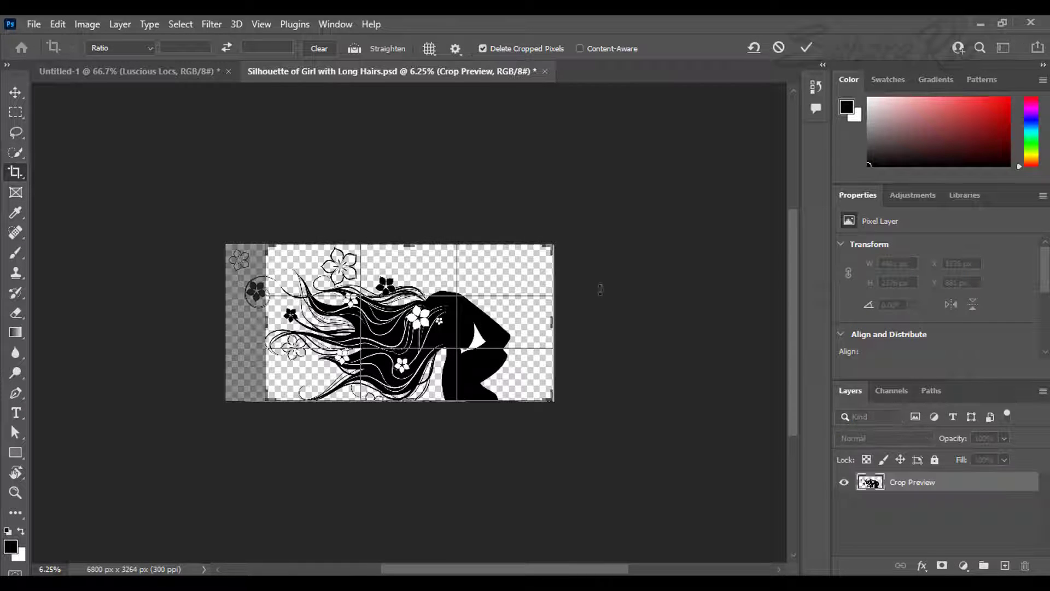
drag(546, 328, 539, 318)
key(Return)
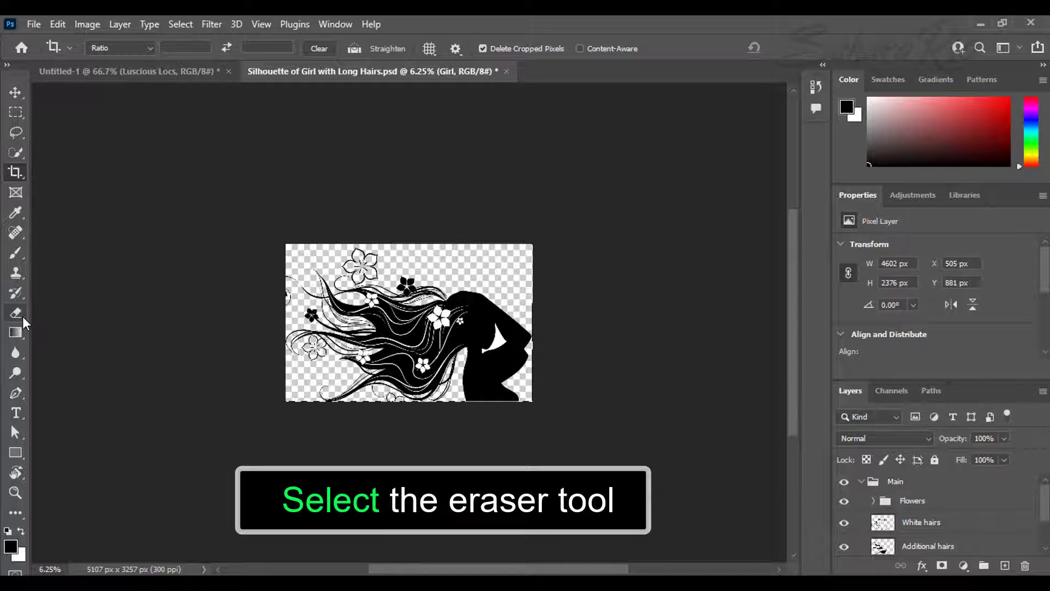
Choose the Background Eraser Tool and set its brush size to 56 px.
drag(22, 316, 61, 326)
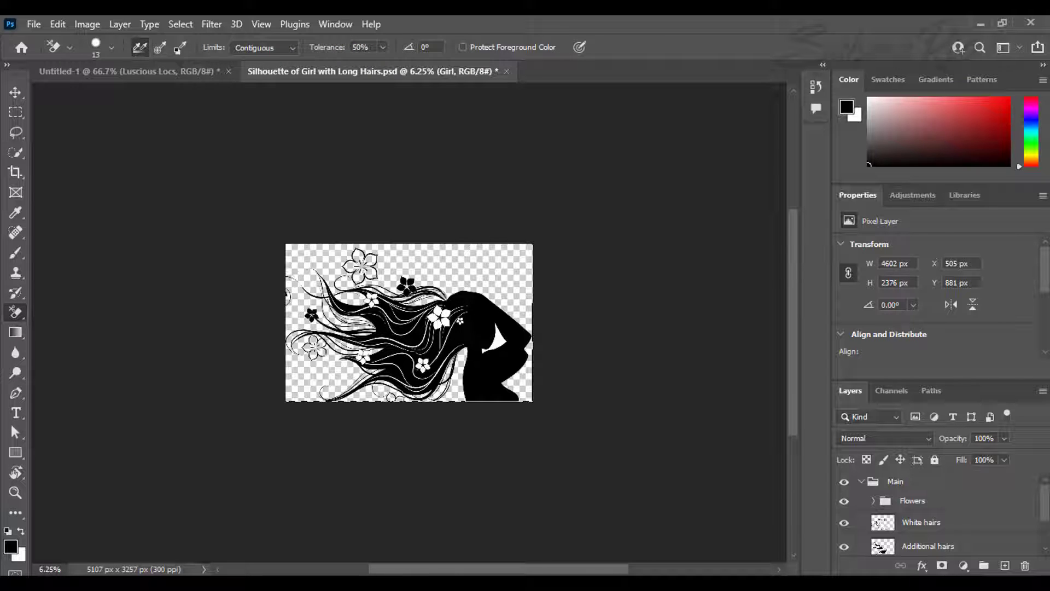
click(110, 48)
drag(39, 90, 68, 91)
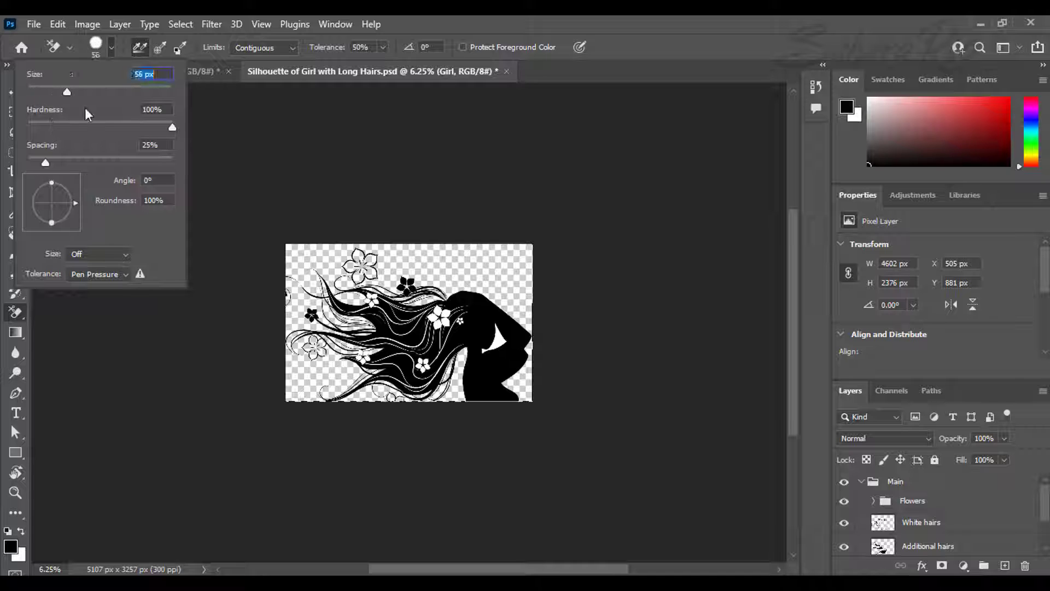
click(21, 436)
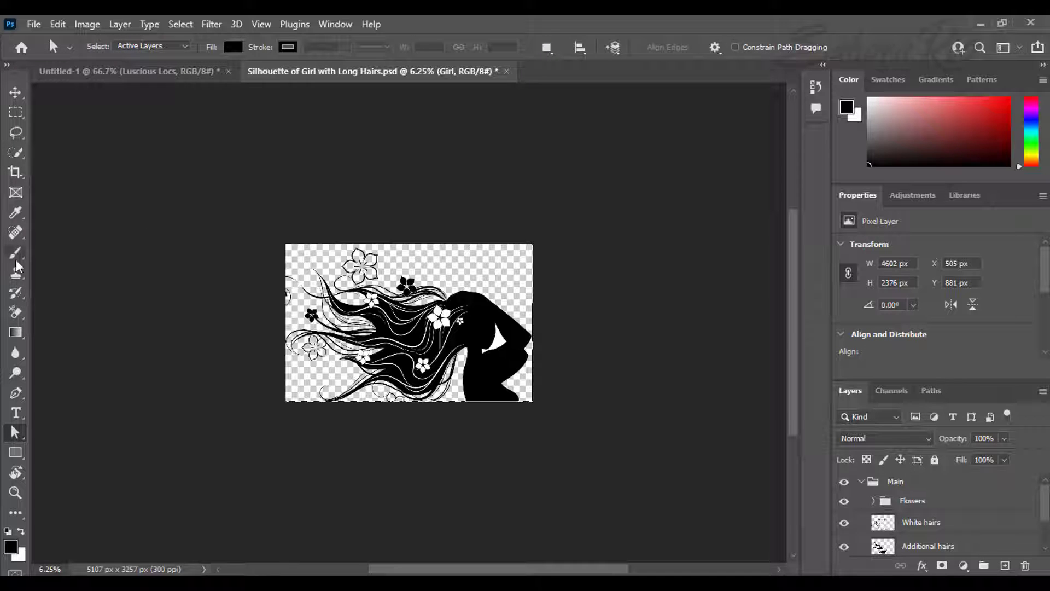
click(15, 312)
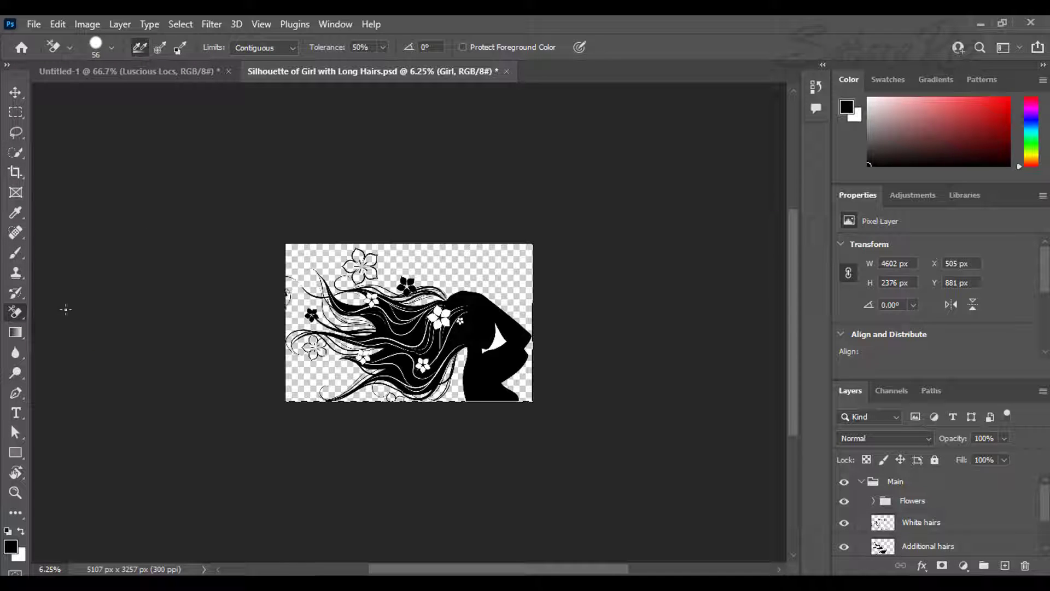
right_click(15, 312)
click(65, 312)
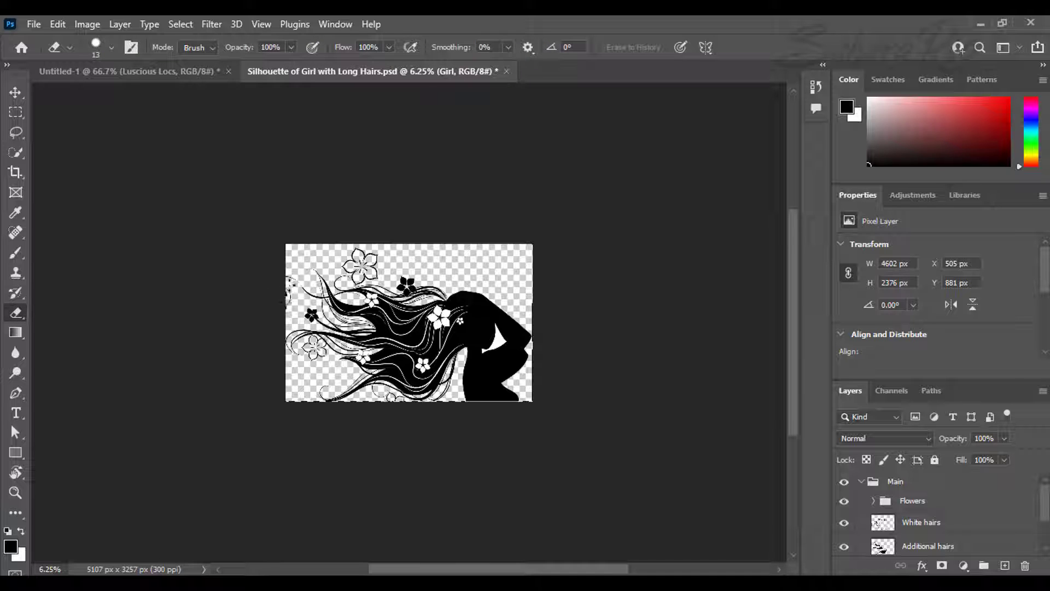
right_click(15, 312)
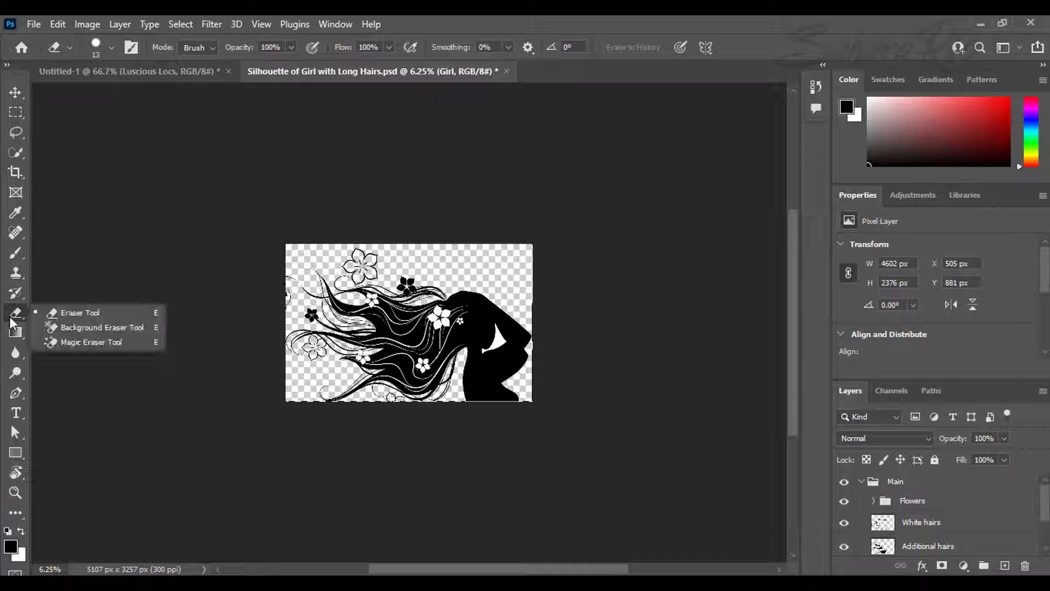
click(87, 327)
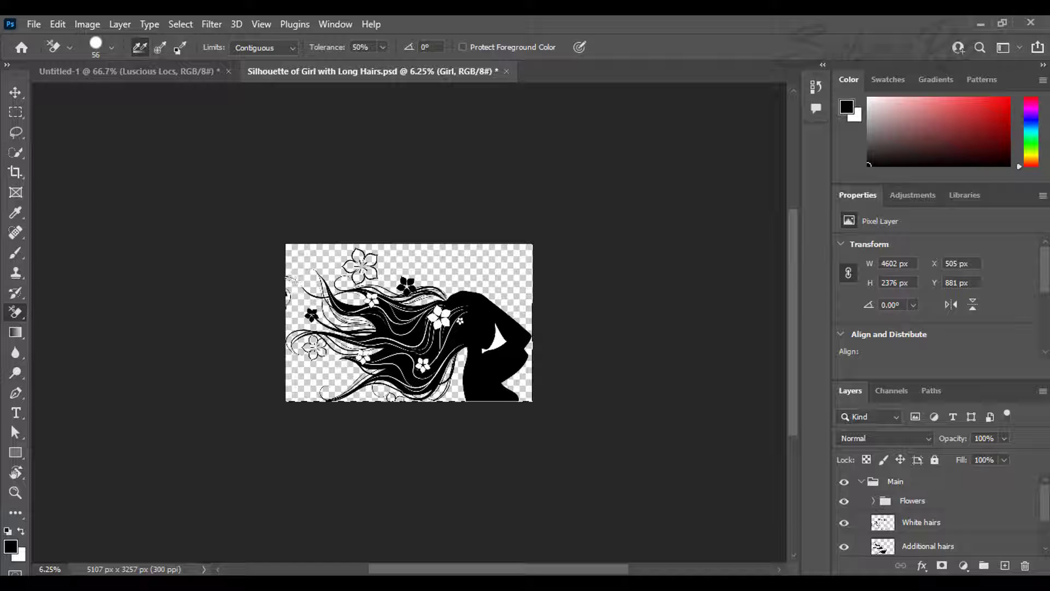
Convert the silhouette document to the Adobe RGB (1998) profile with the image flattened to preserve appearance.
click(57, 24)
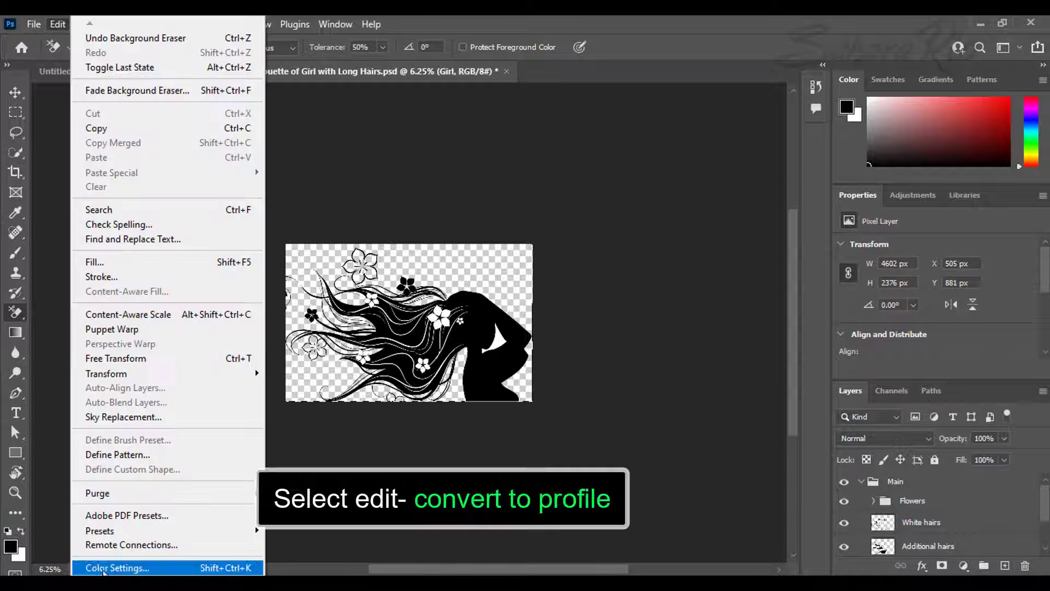
click(102, 569)
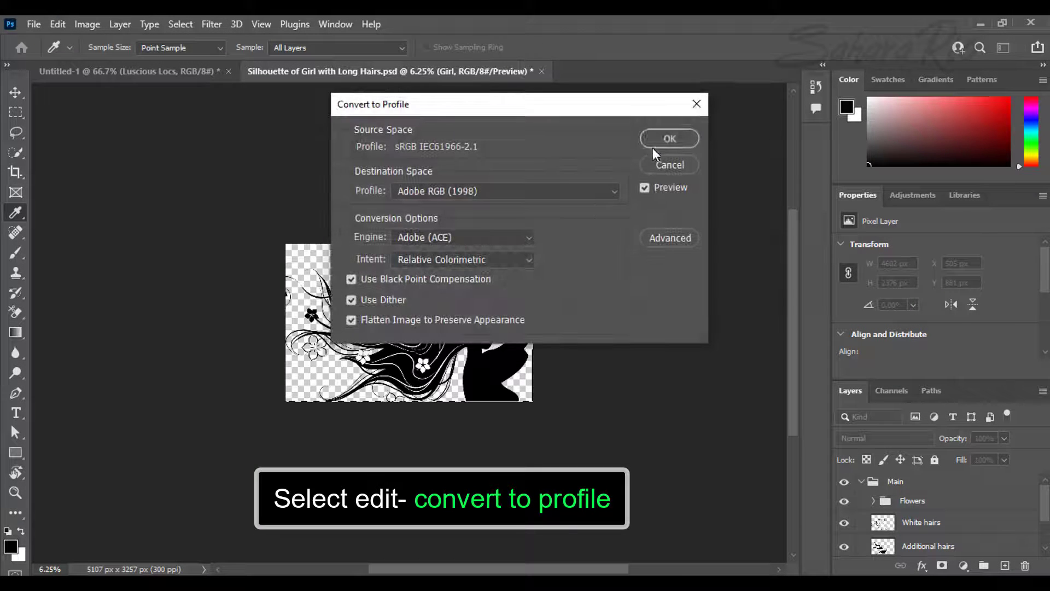
click(678, 137)
Set the Background Eraser's brush size to 96 px and erase the leftover curl at the image's outer edge.
right_click(23, 313)
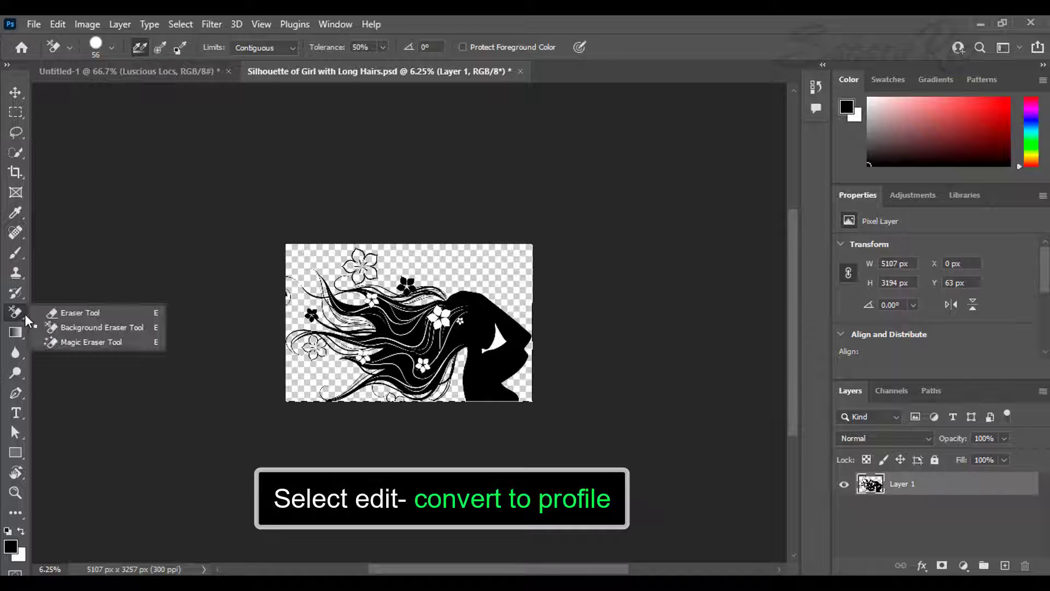
click(48, 312)
right_click(16, 313)
click(82, 327)
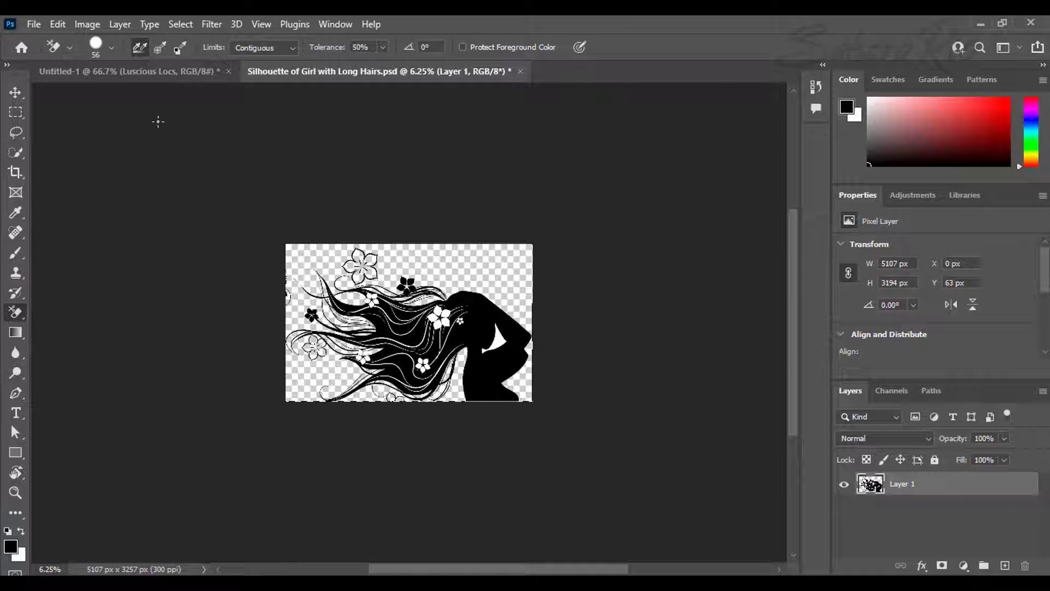
click(112, 47)
drag(68, 93, 96, 94)
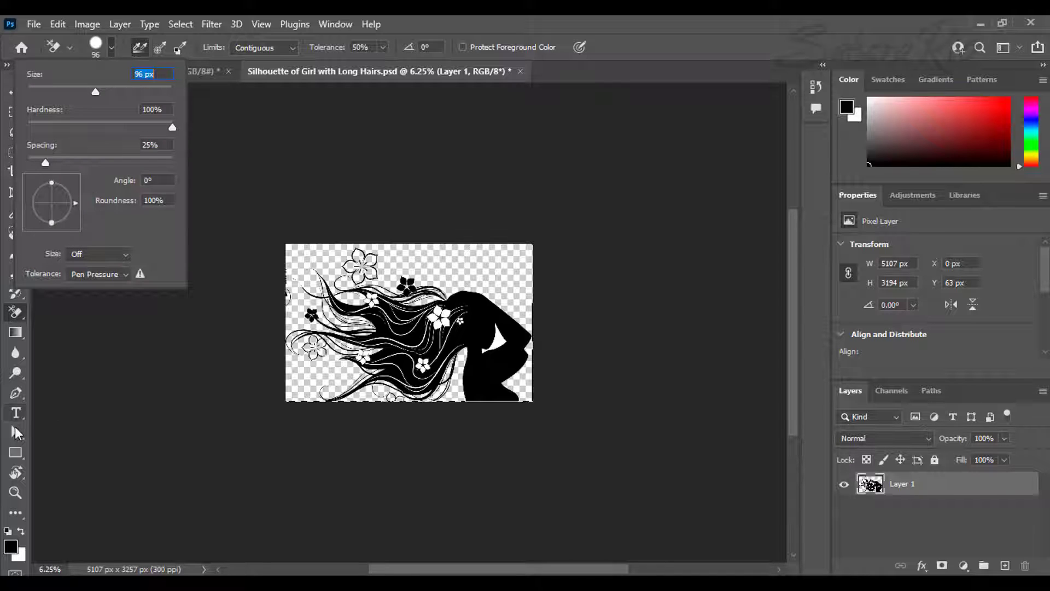
click(16, 433)
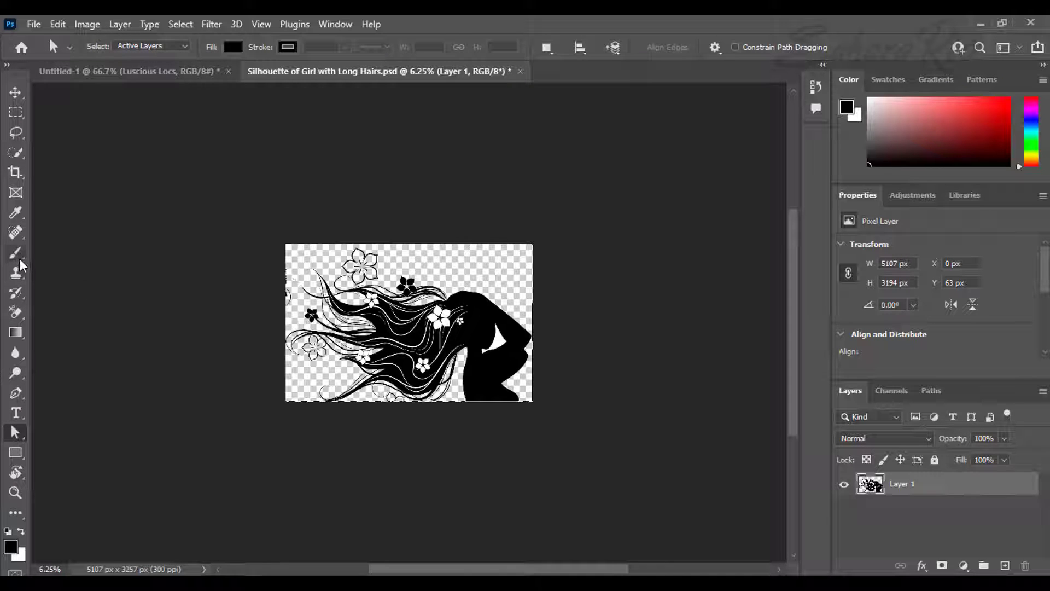
click(14, 313)
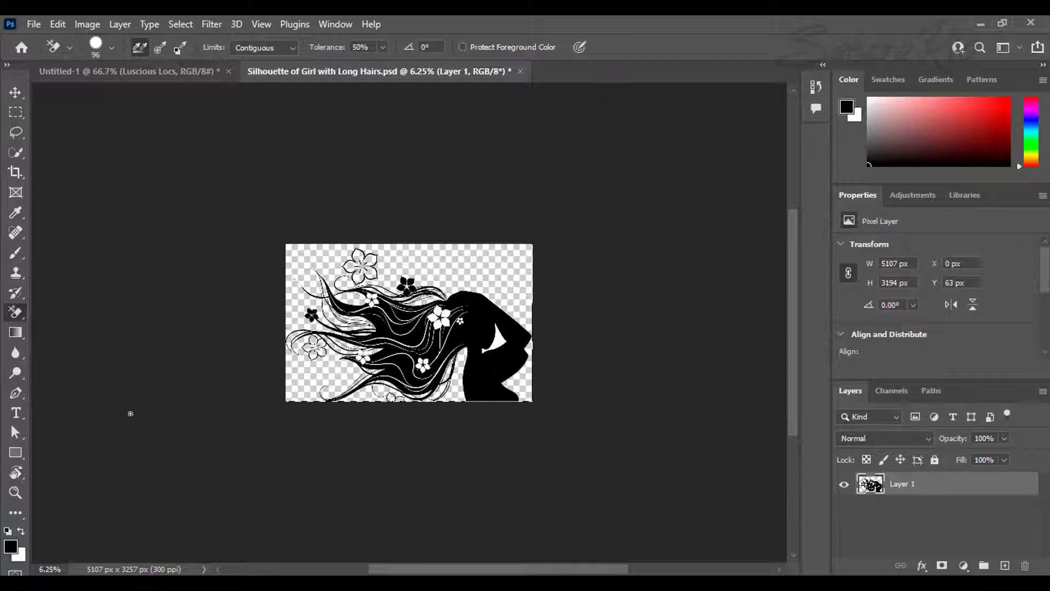
Copy the silhouette layer into the Untitled-1 document, then shrink it and place it over the end of Locs.
click(15, 432)
drag(921, 487, 487, 356)
key(ctrl+t)
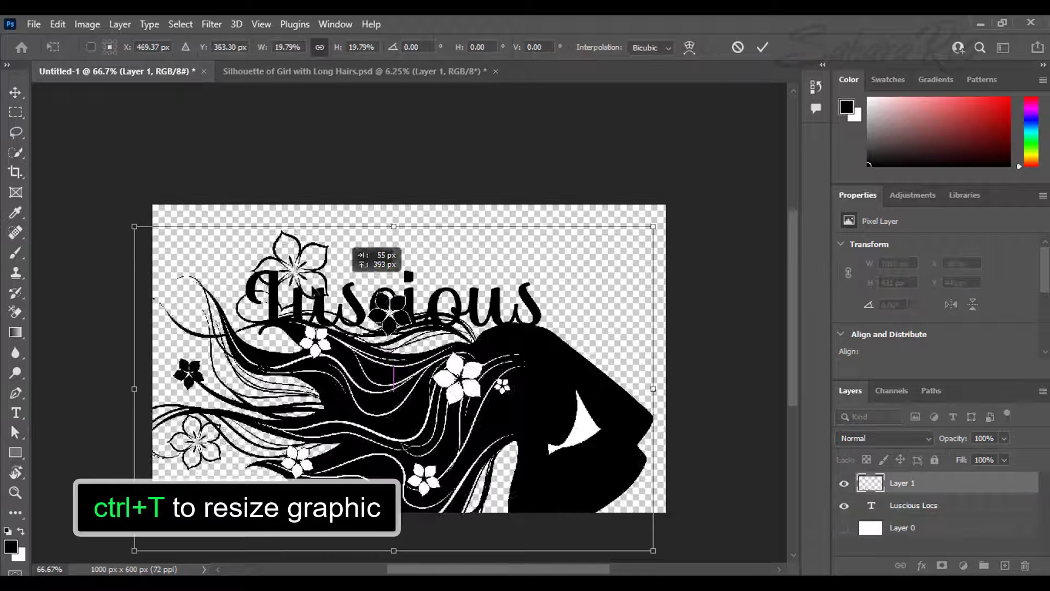
drag(165, 230, 421, 406)
drag(508, 454, 437, 333)
drag(347, 285, 413, 325)
drag(475, 378, 469, 353)
Place the Luscious Locs text layer above Layer 1 and center the text horizontally at X 500 px, Y about 325 px.
drag(912, 512, 910, 474)
key(ctrl+t)
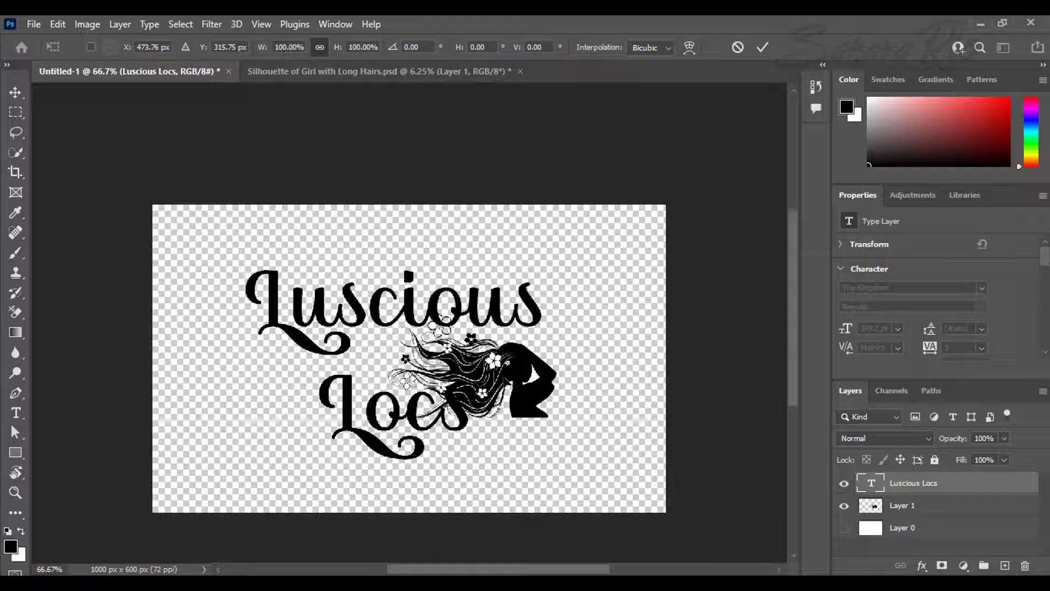
mouse_move(492, 375)
mouse_down()
mouse_move(524, 381)
mouse_move(507, 363)
mouse_move(507, 377)
mouse_up()
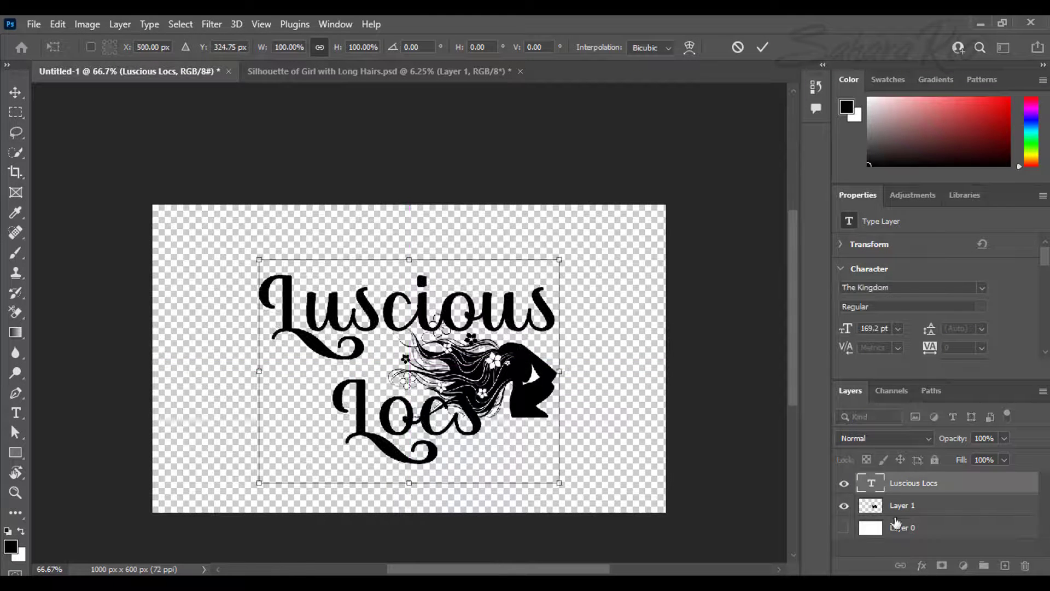
Scale the silhouette layer to about 75% and move it between the two words, at X 526.5 px, Y 300 px.
click(896, 512)
key(ctrl+t)
drag(556, 417, 514, 390)
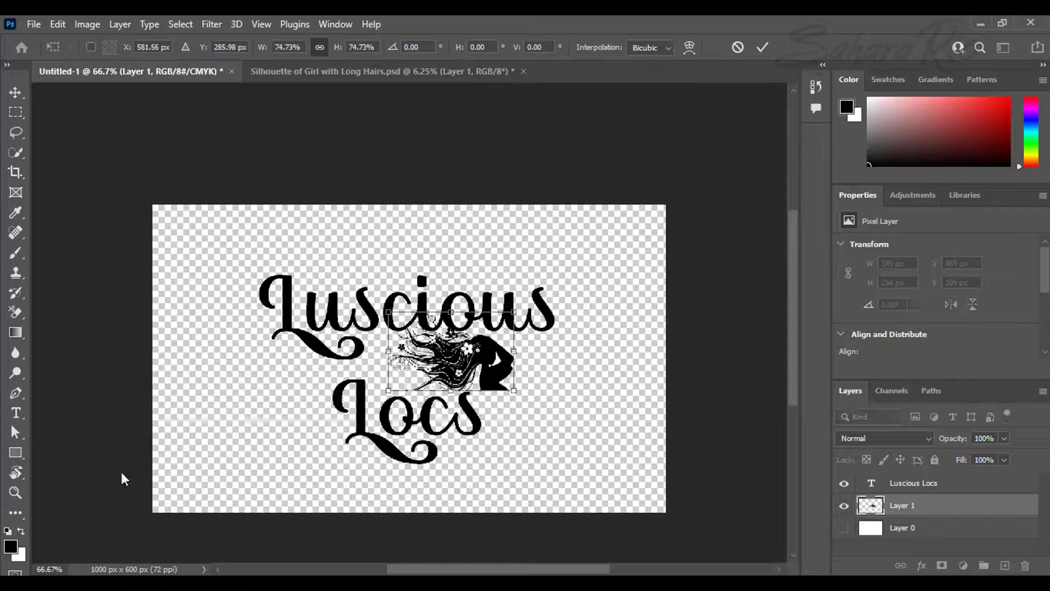
key(Return)
key(ctrl+t)
drag(465, 364, 436, 372)
key(Return)
Scale the silhouette layer to about 81%, 198 × 124 px, and move it between the words at X 401 px, Y 238 px.
key(ctrl+t)
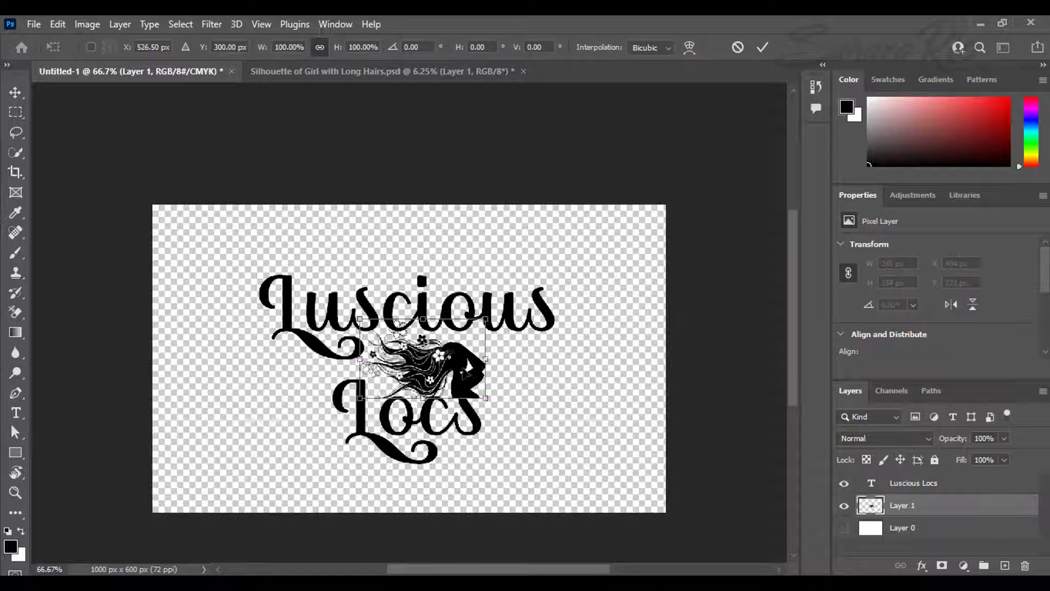
drag(360, 319, 389, 339)
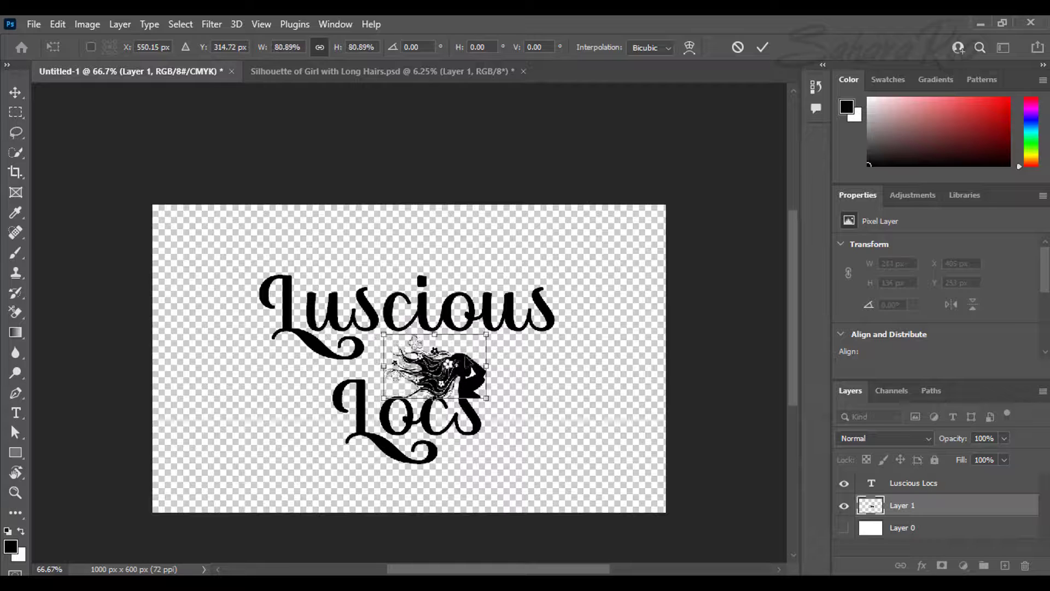
drag(473, 366, 458, 358)
click(16, 437)
key(ctrl+t)
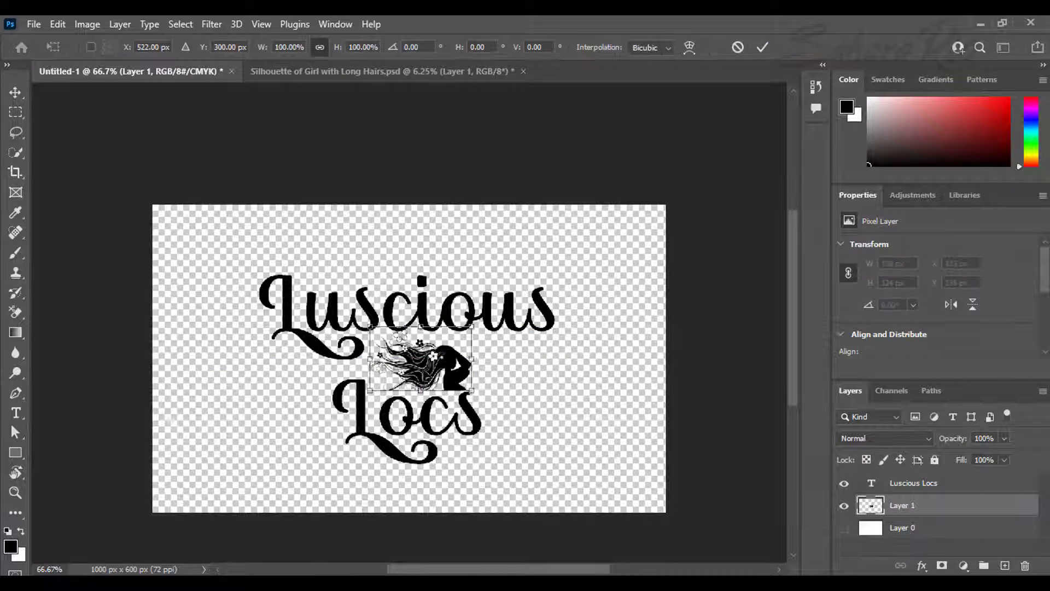
drag(441, 404, 432, 403)
key(Return)
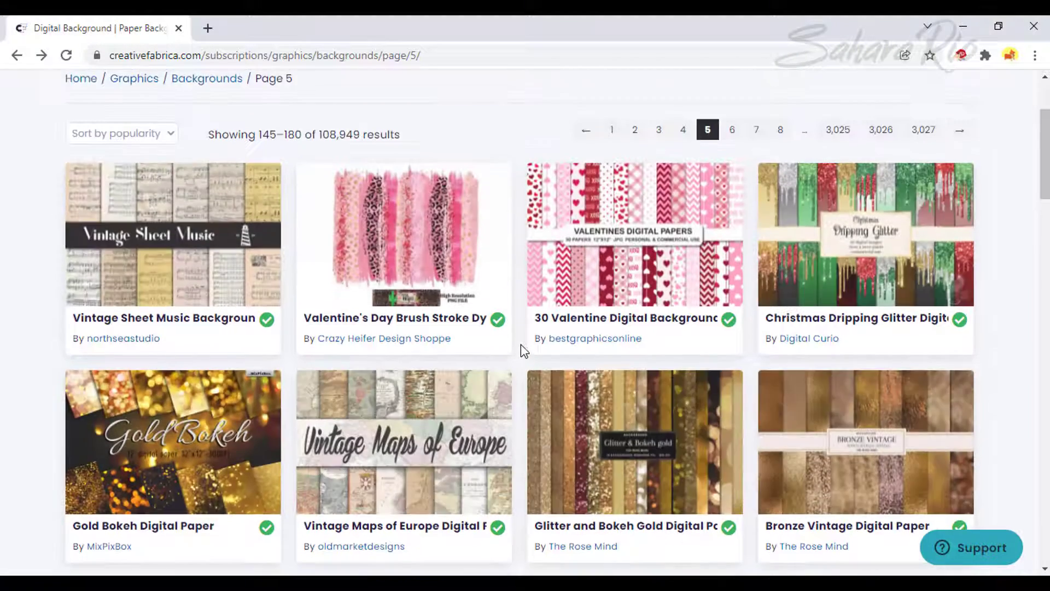
Browse the Creative Fabrica backgrounds in the browser and open the Bronze Vintage Digital Paper product page.
scroll(801, 368, down, 1)
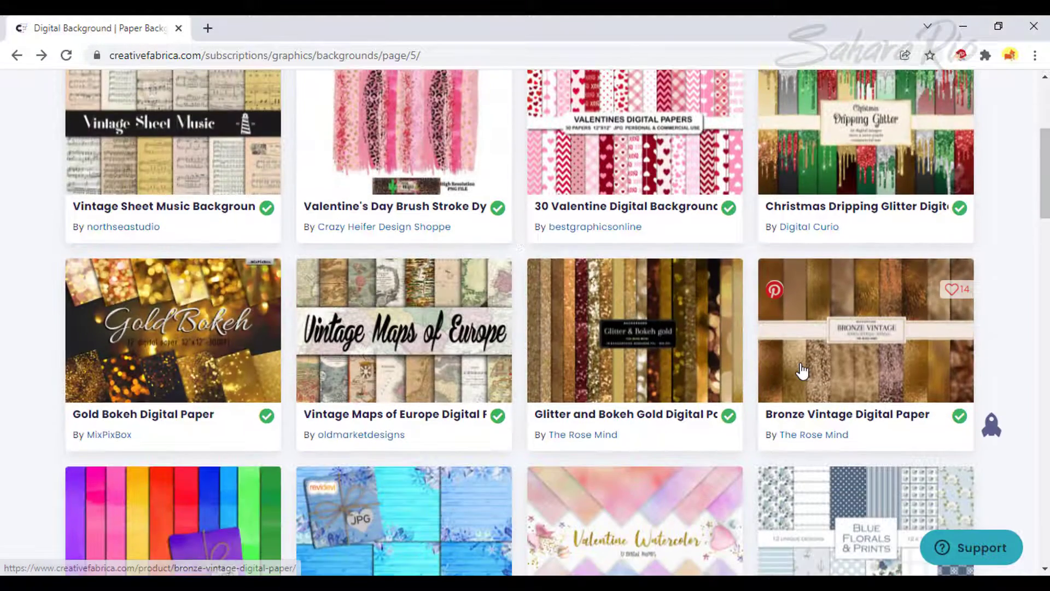
click(802, 371)
scroll(799, 371, down, 3)
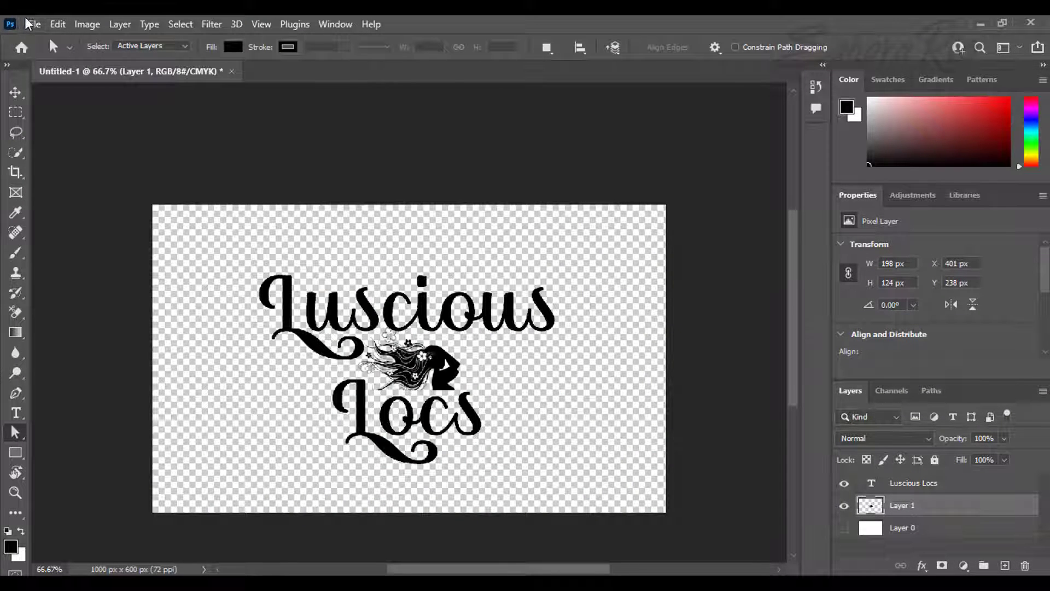
Back in Photoshop, open the 8 bronze.jpg texture, close it, and open 7 bronze.jpg instead.
click(31, 25)
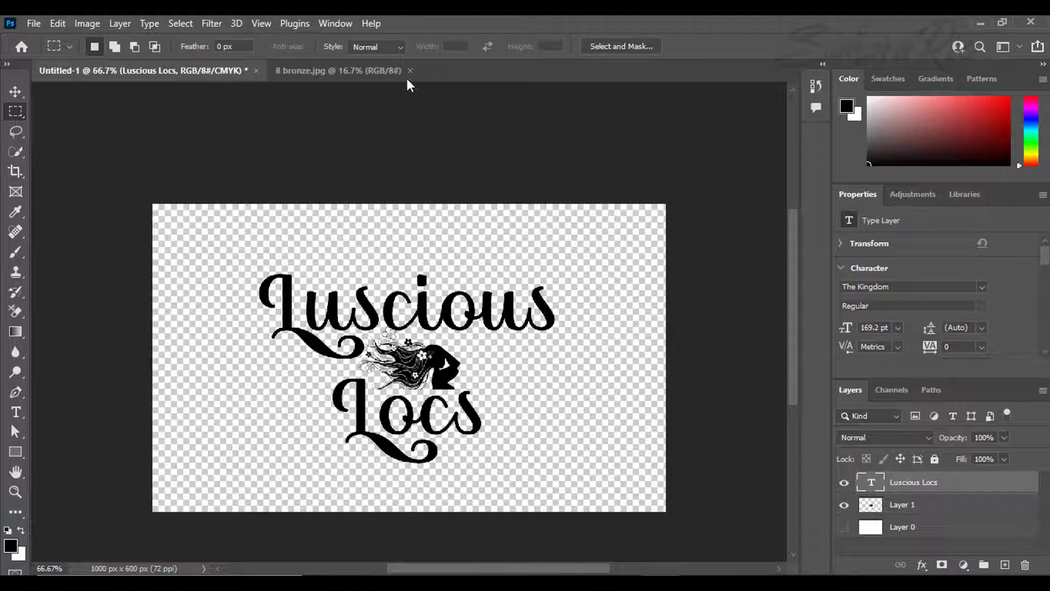
click(409, 71)
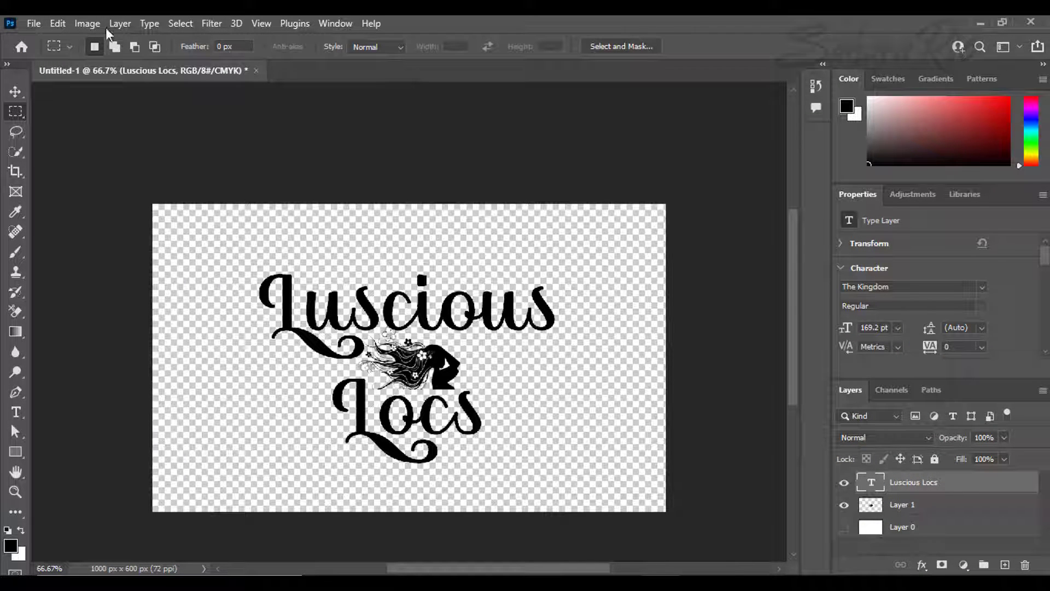
click(36, 19)
click(43, 55)
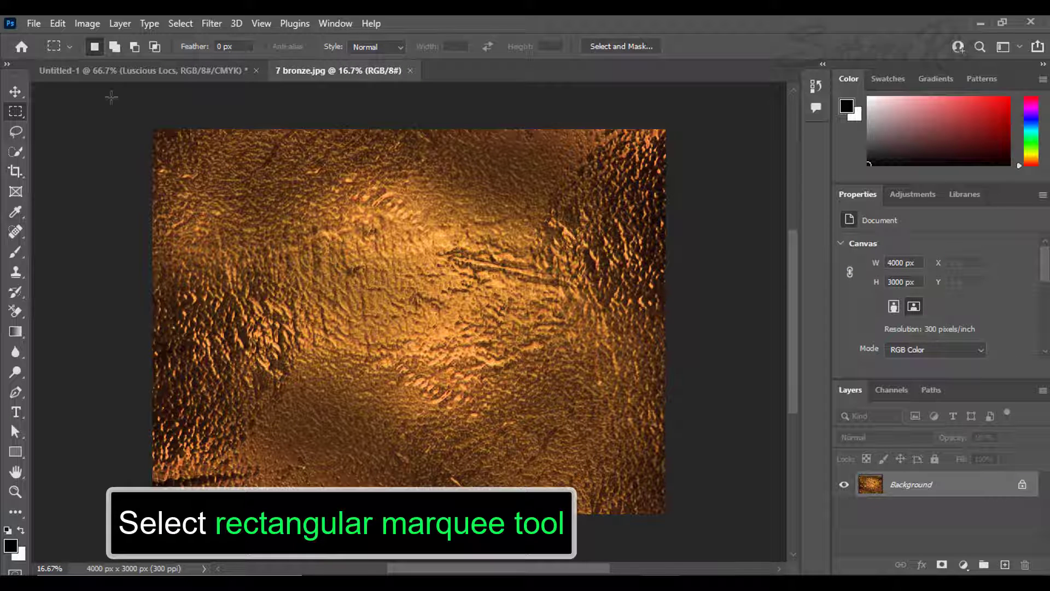
Select a square area in the middle of the bronze texture and define it as a pattern named Pattern 6.
drag(345, 262, 484, 401)
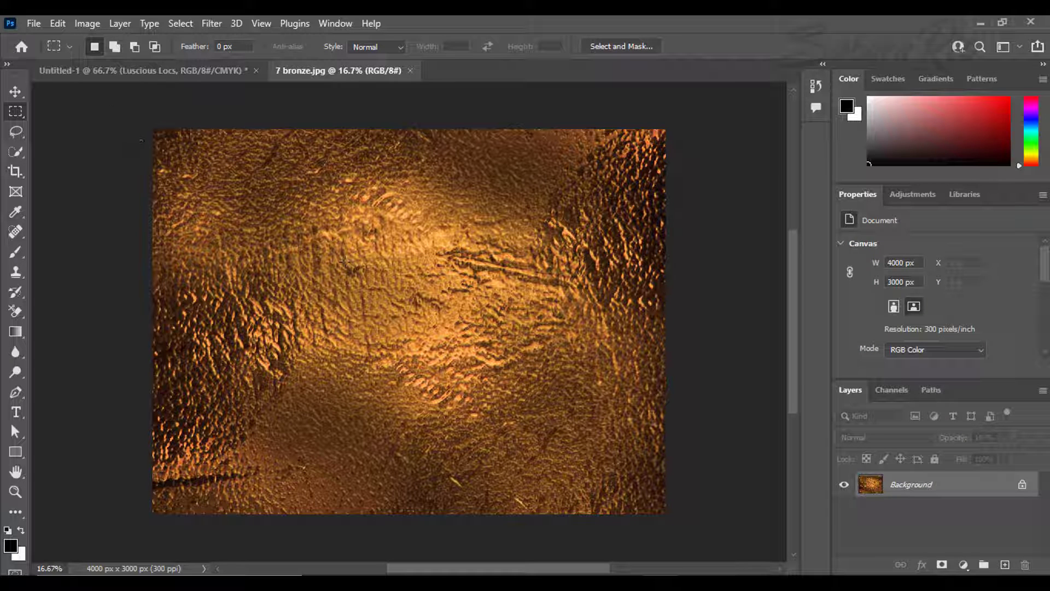
drag(345, 262, 484, 401)
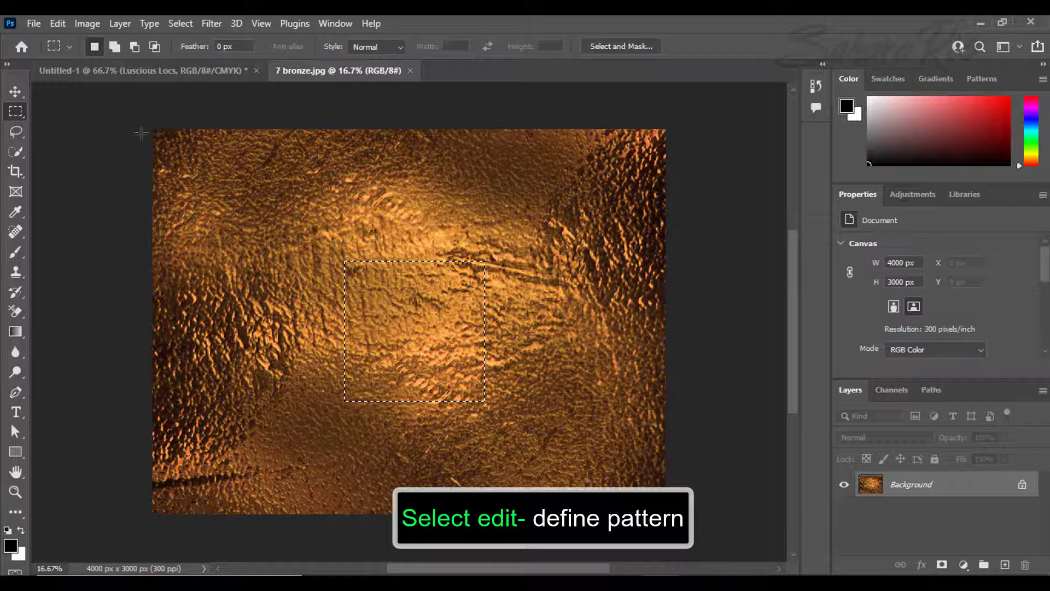
click(58, 24)
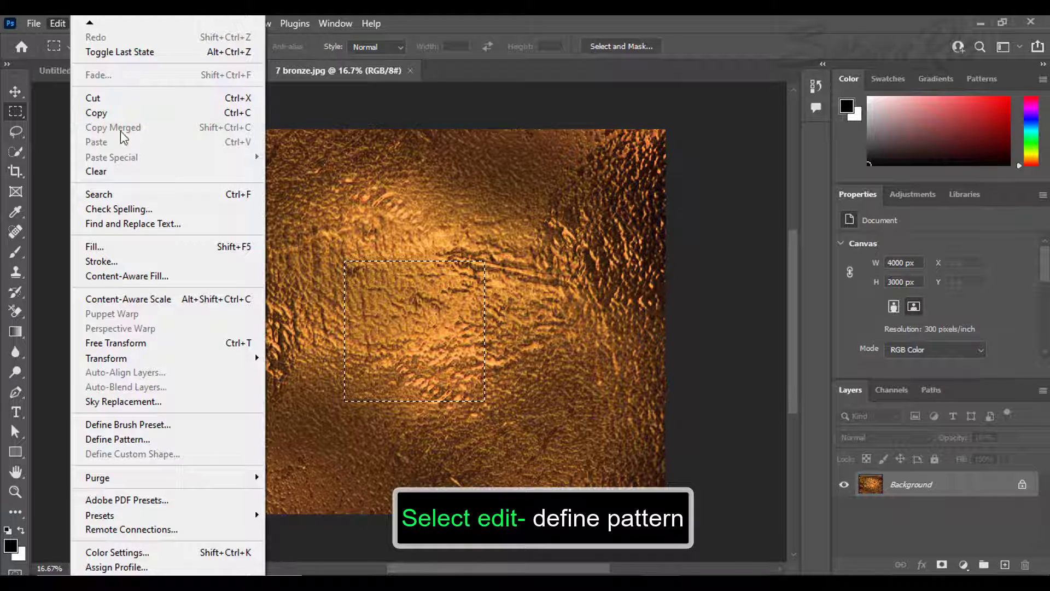
click(141, 439)
click(672, 189)
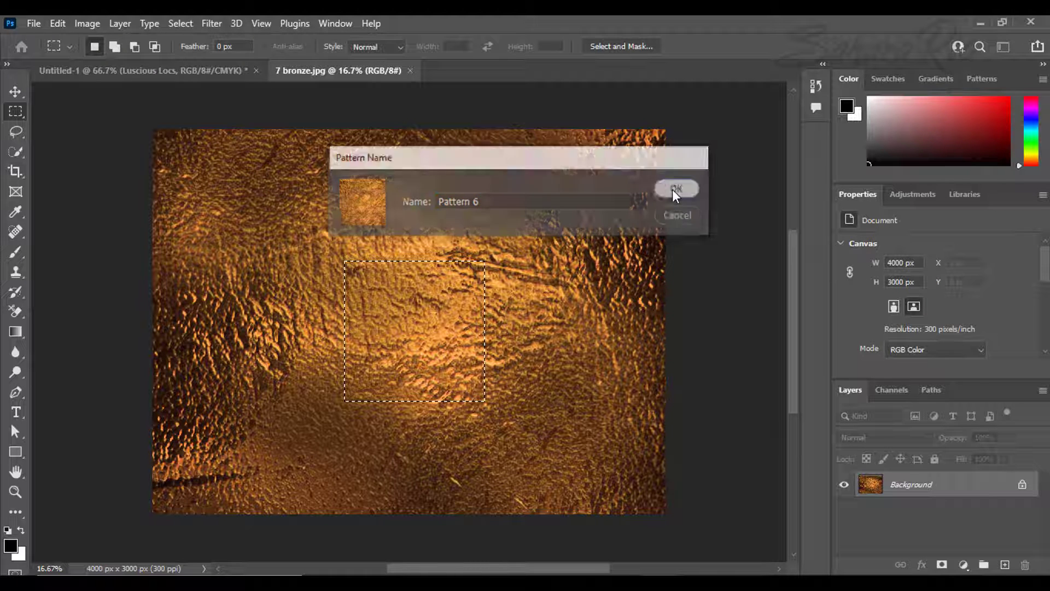
In Untitled-1, apply a Pattern Overlay with the new bronze pattern to the Luscious Locs text layer.
click(236, 71)
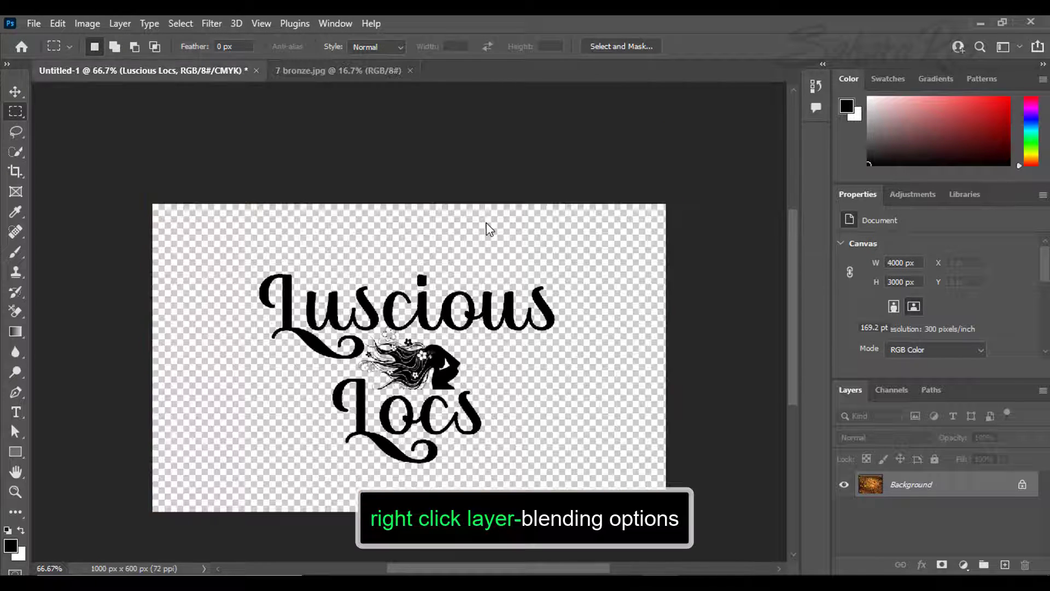
right_click(930, 490)
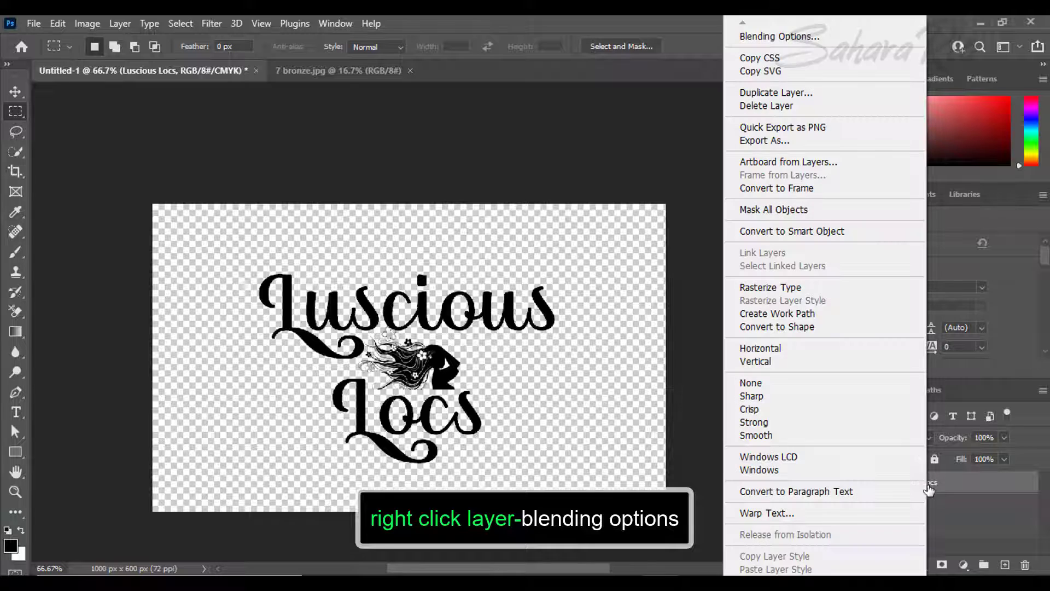
click(756, 38)
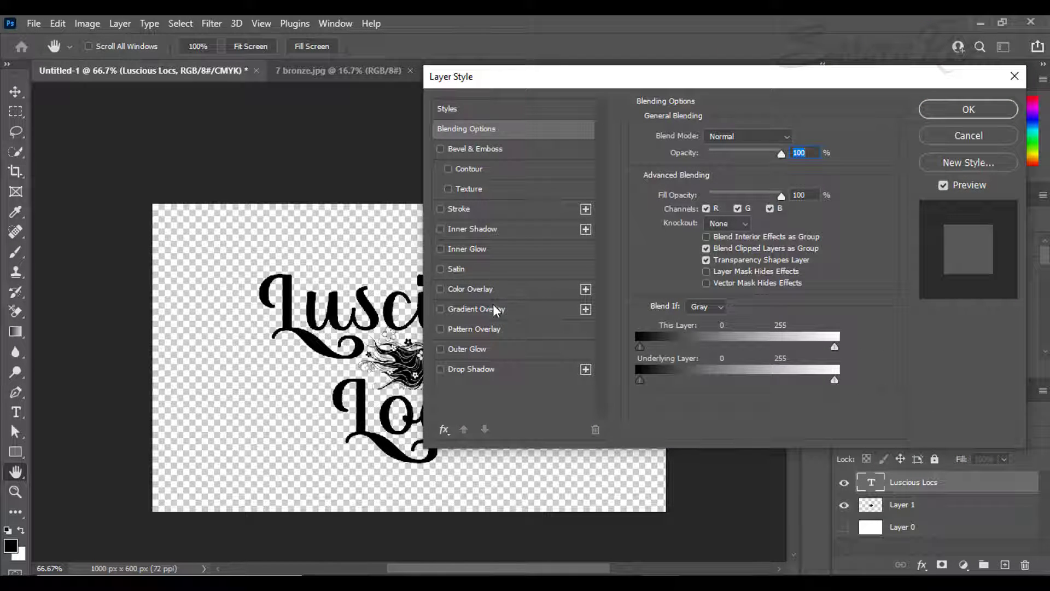
click(491, 334)
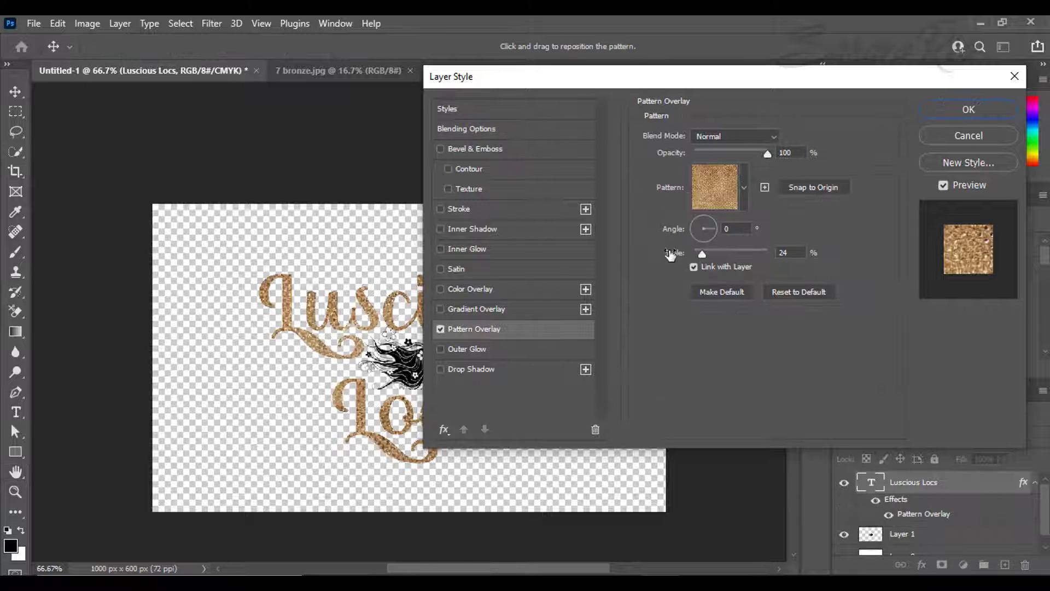
click(738, 203)
click(668, 327)
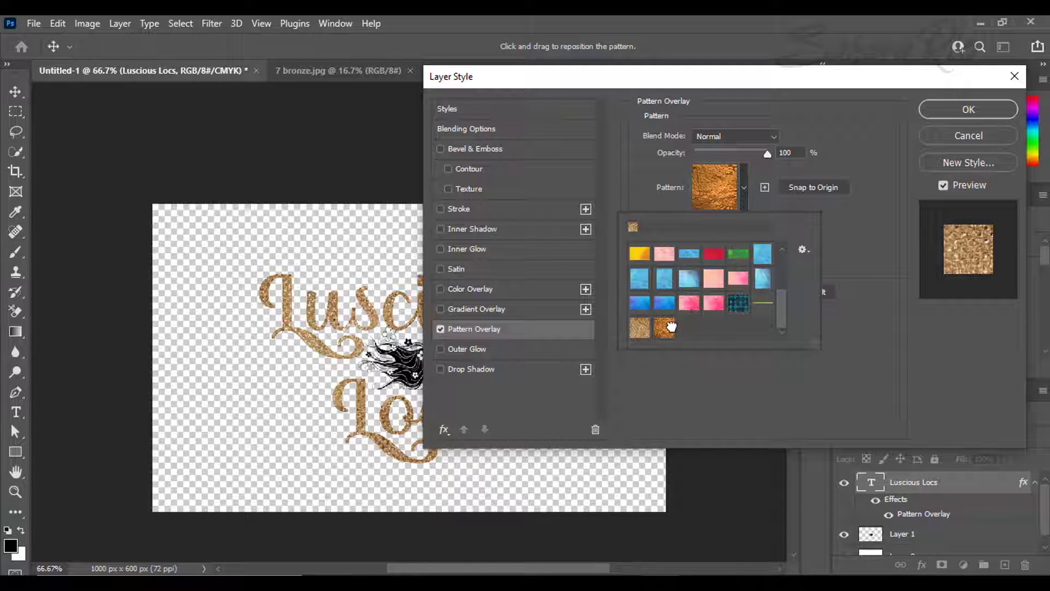
click(949, 116)
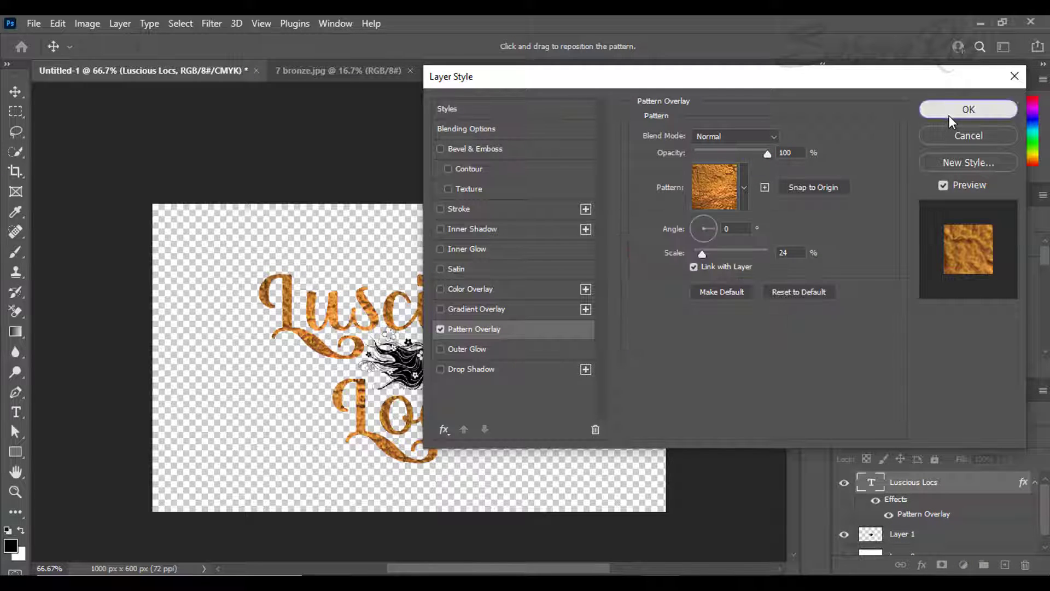
click(949, 116)
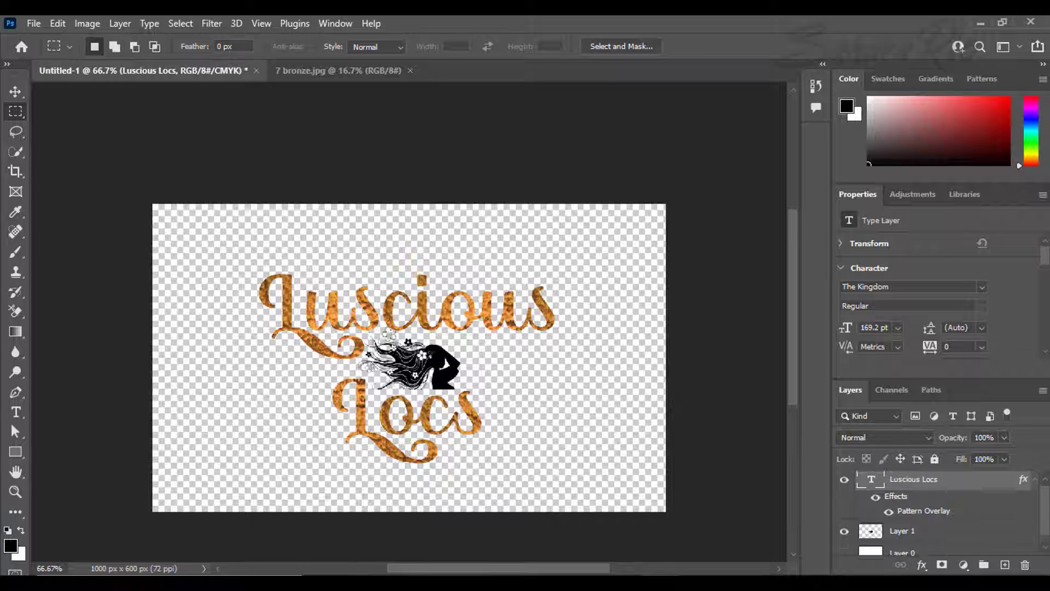
Try a Pattern Overlay with the tan glitter pattern on the silhouette in Layer 1.
click(956, 538)
right_click(955, 538)
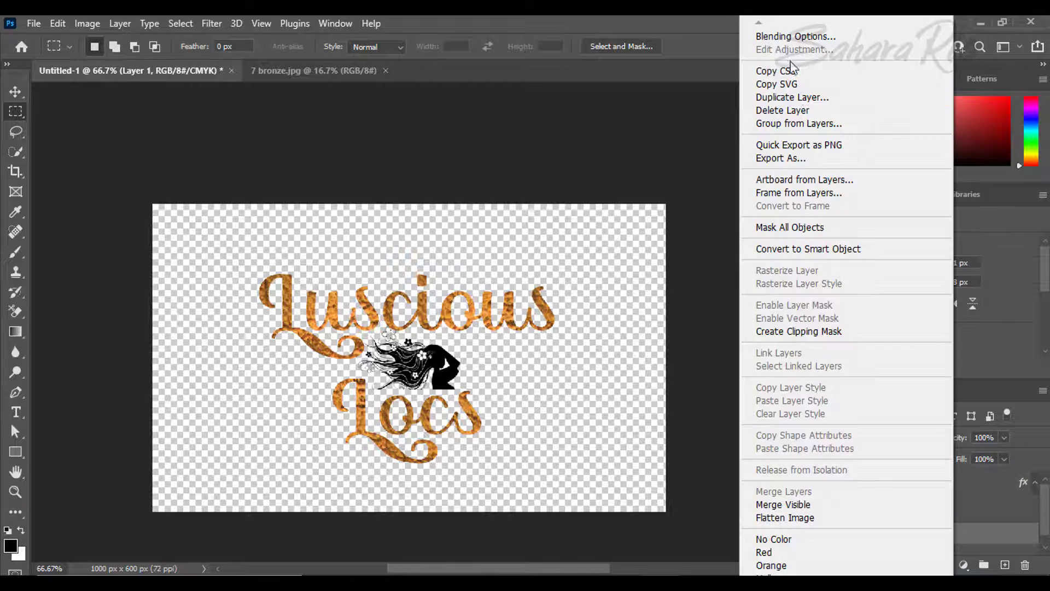
click(788, 39)
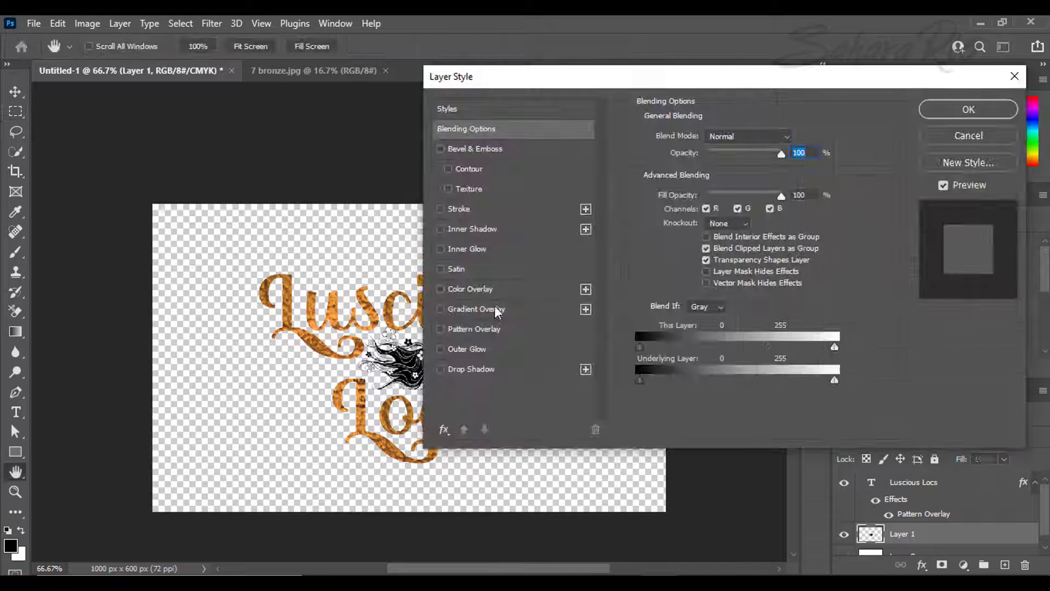
click(498, 328)
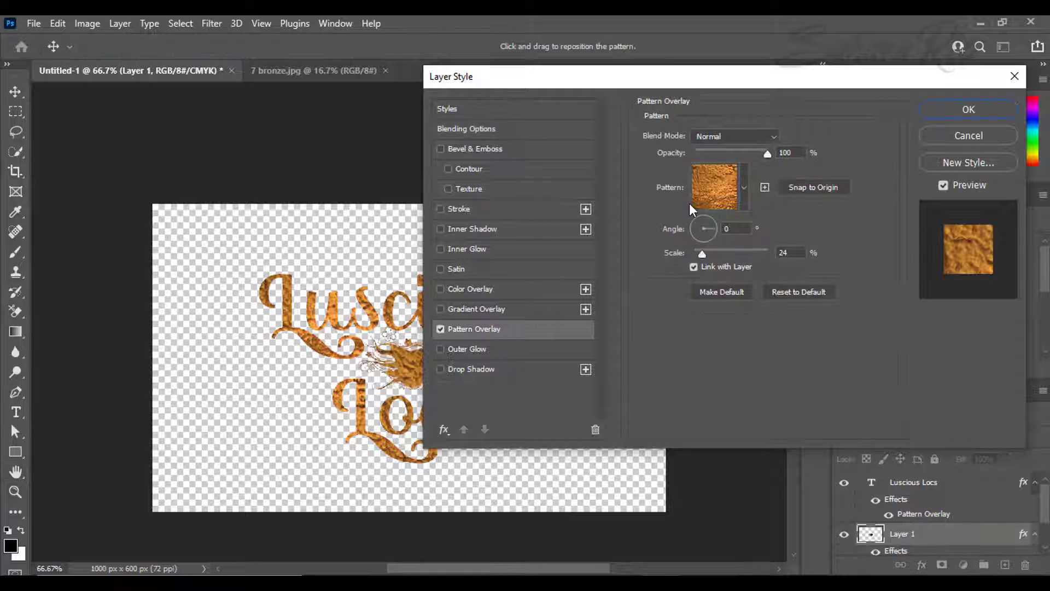
click(744, 188)
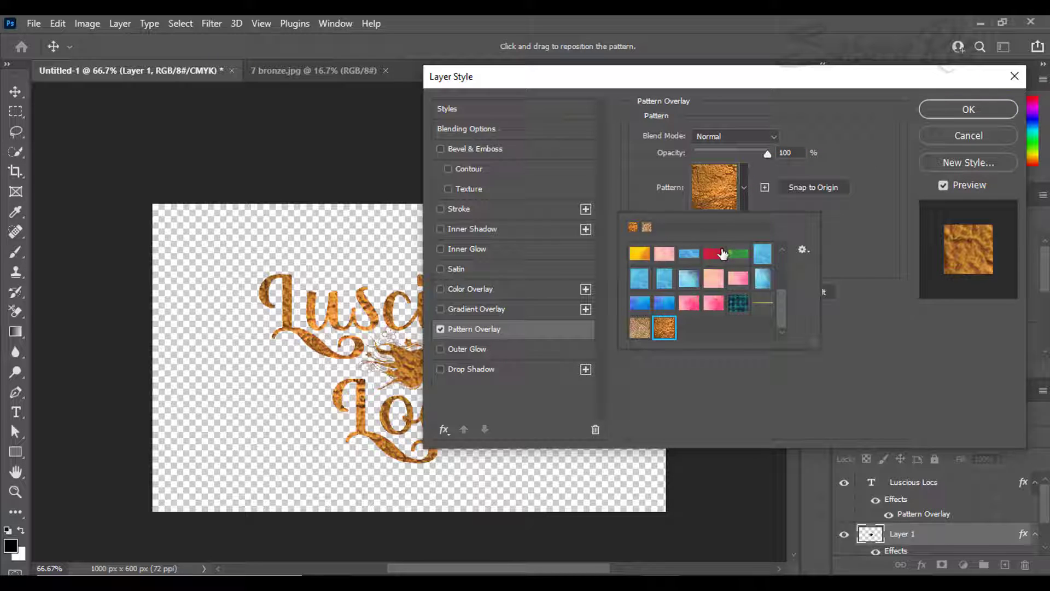
click(640, 329)
click(932, 116)
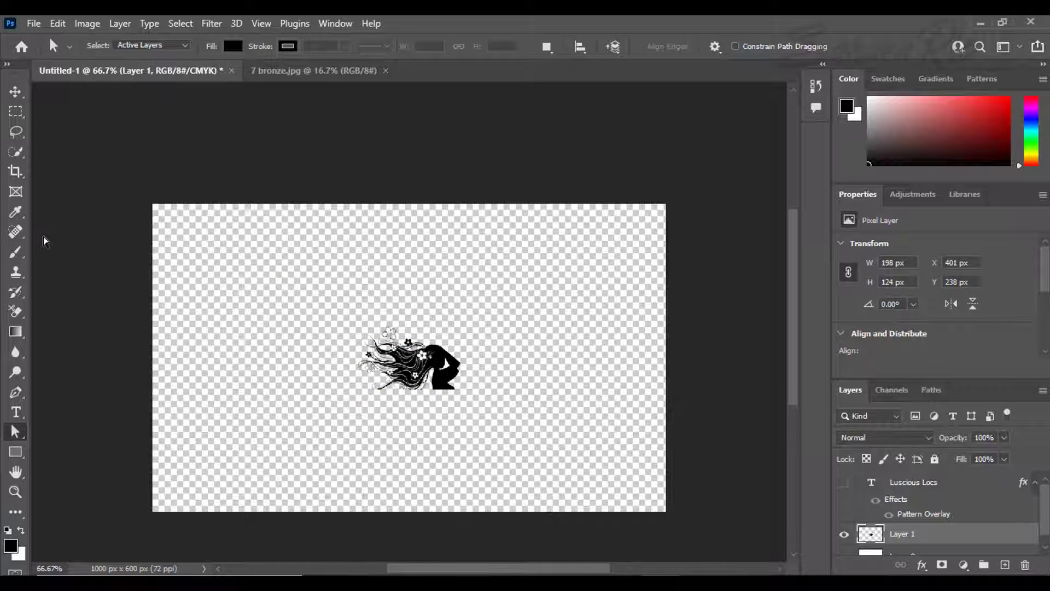
Outline only the woman's flowing hair on Layer 1 with the Lasso tool and copy it to a new layer.
click(16, 490)
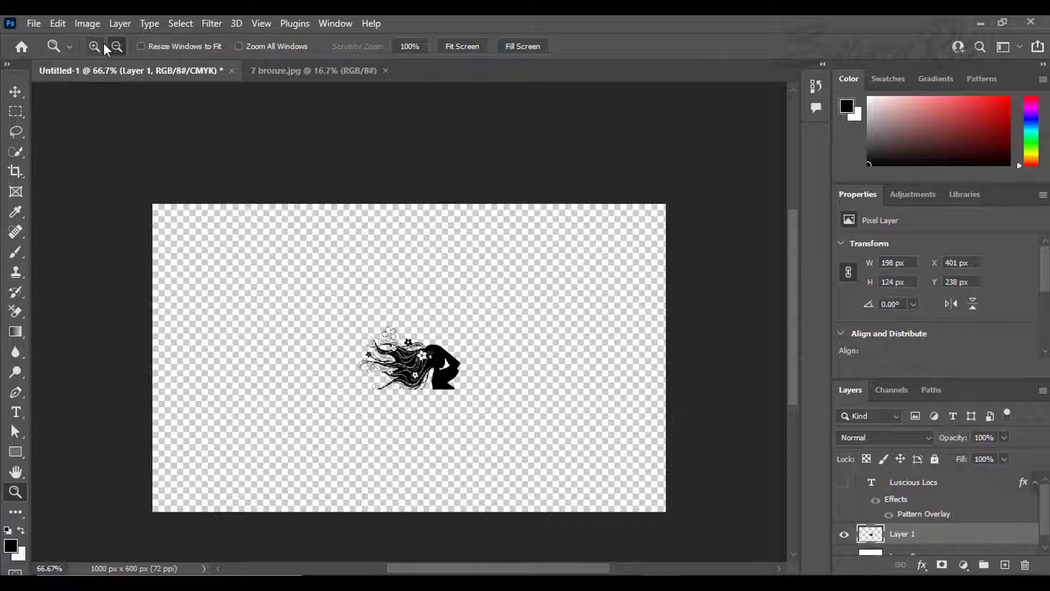
click(337, 330)
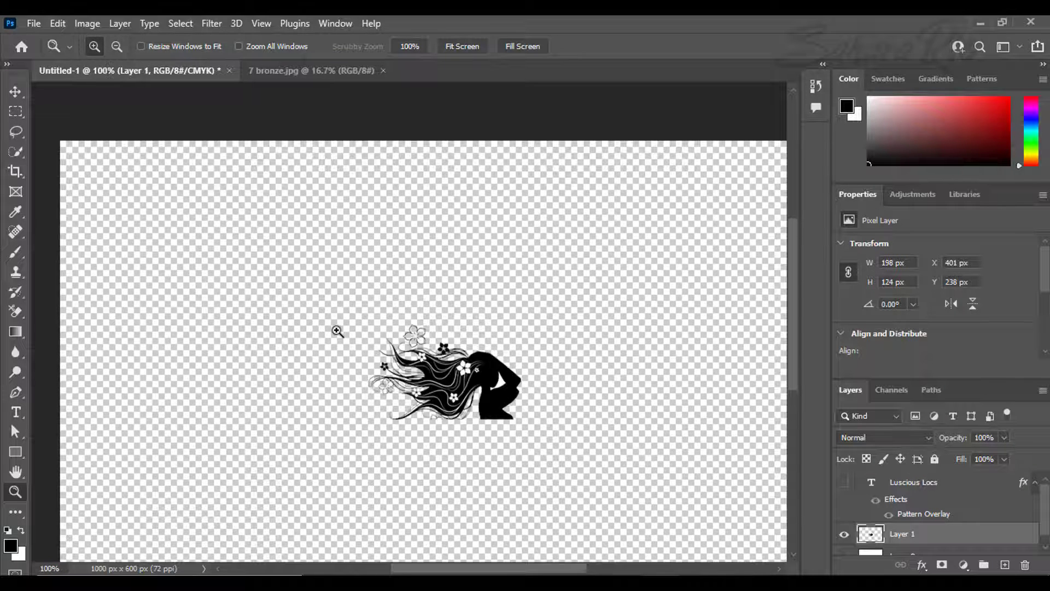
click(337, 330)
scroll(338, 330, down, 3)
scroll(338, 330, right, 4)
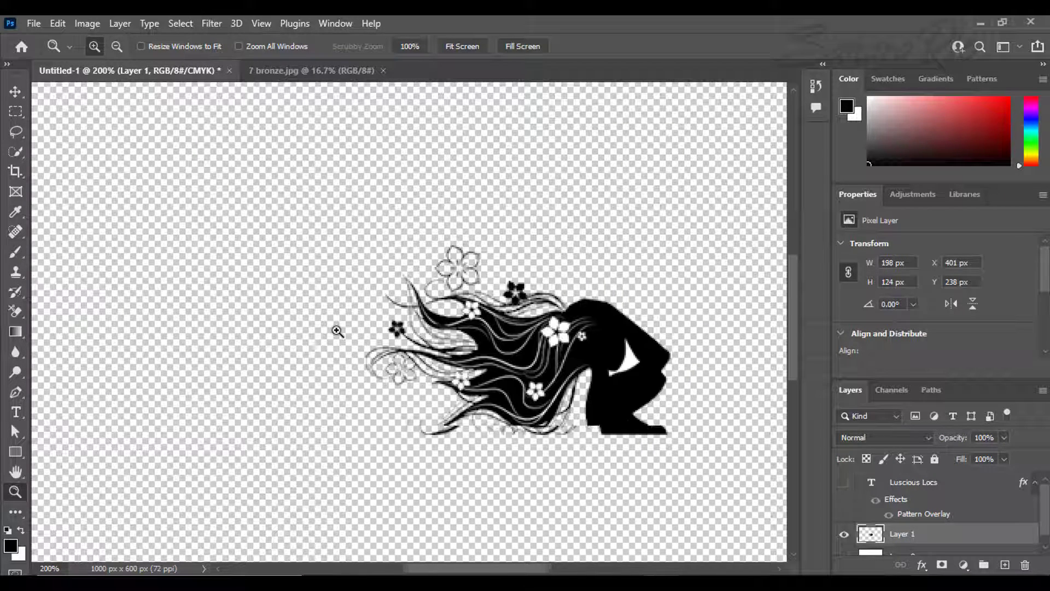
scroll(337, 330, right, 2)
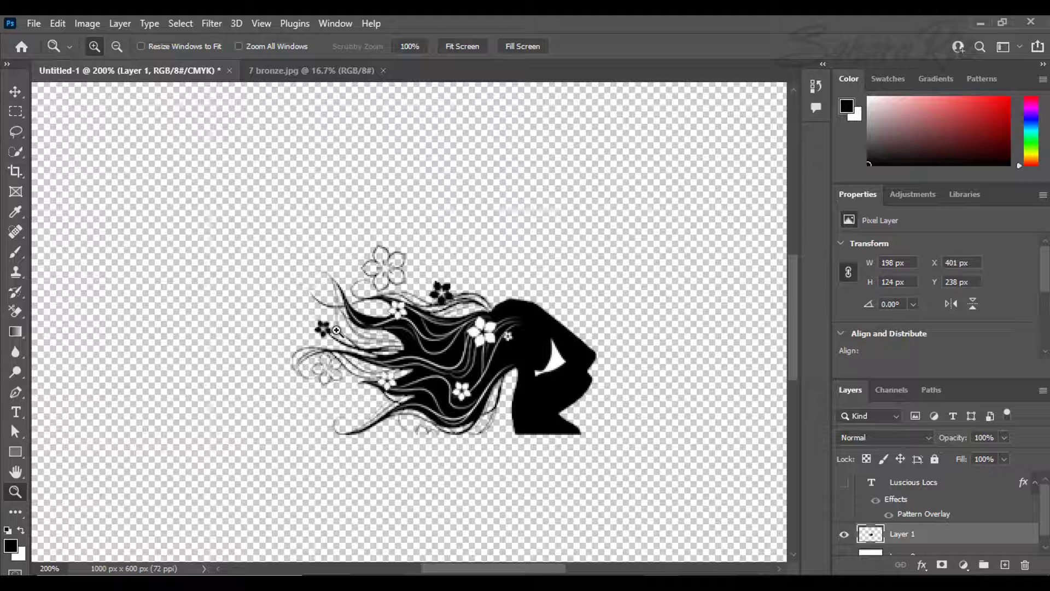
click(15, 155)
click(20, 127)
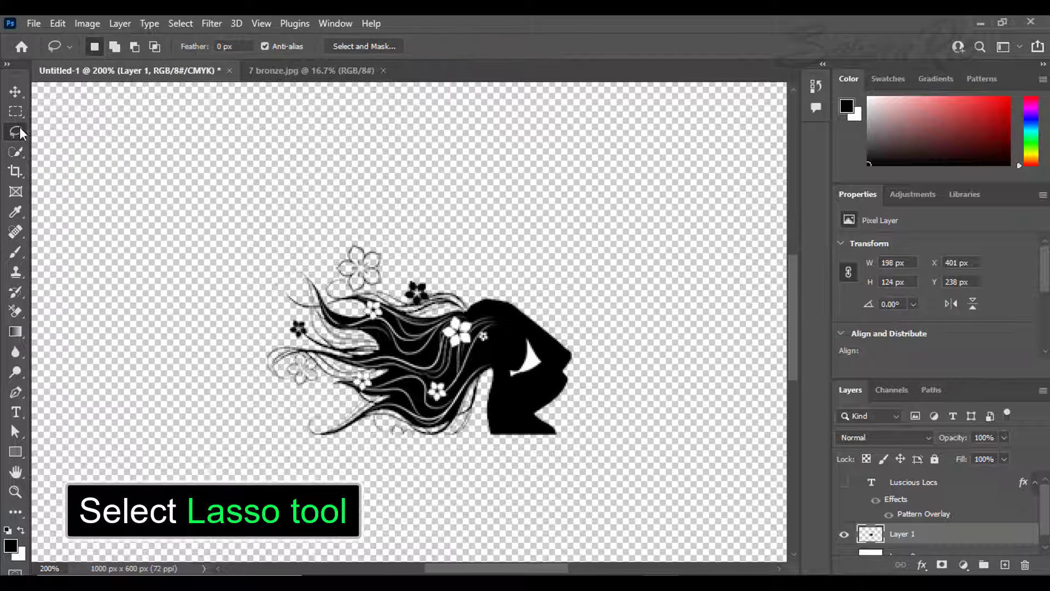
click(80, 132)
mouse_move(463, 296)
mouse_down()
mouse_move(471, 305)
mouse_move(390, 255)
mouse_move(328, 253)
mouse_move(263, 315)
mouse_move(272, 422)
mouse_move(432, 451)
mouse_move(475, 419)
mouse_move(485, 384)
mouse_move(491, 354)
mouse_move(469, 298)
mouse_up()
right_click(446, 362)
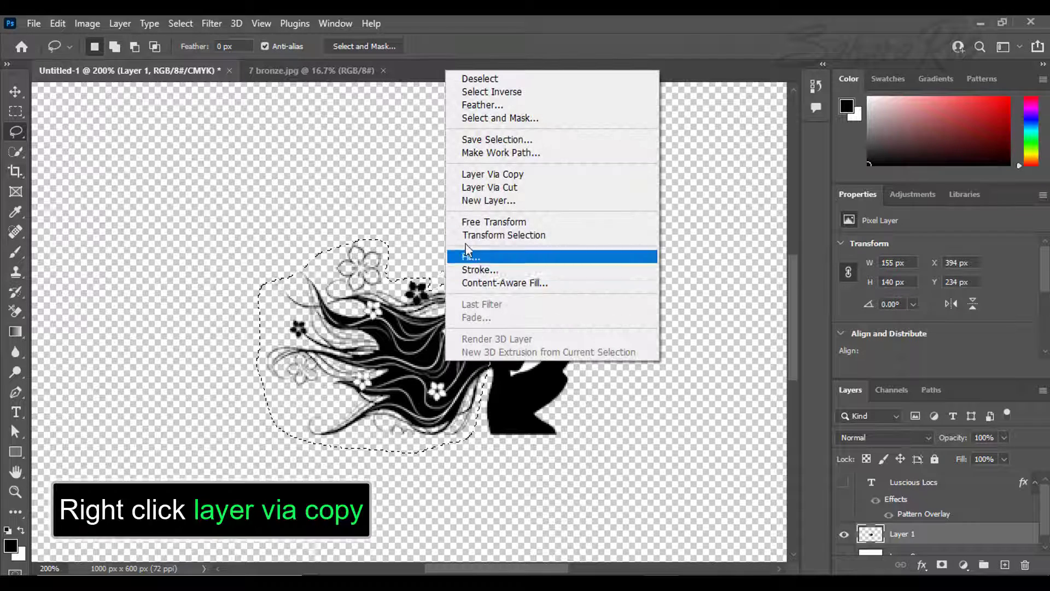
click(489, 175)
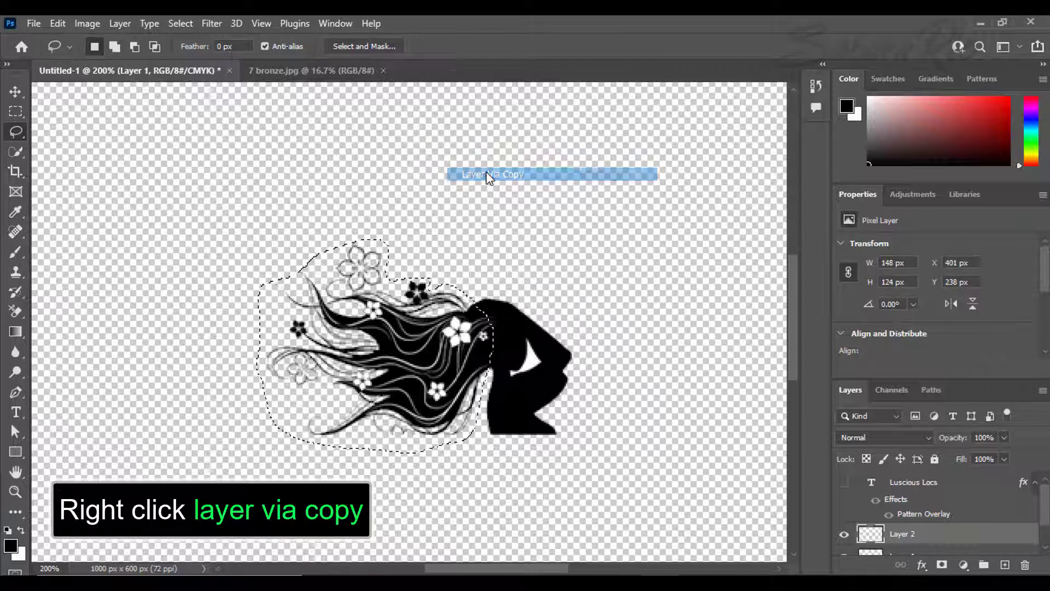
Check the copied hair by toggling Layer 2's visibility, then hide the full silhouette in Layer 1.
scroll(943, 546, down, 2)
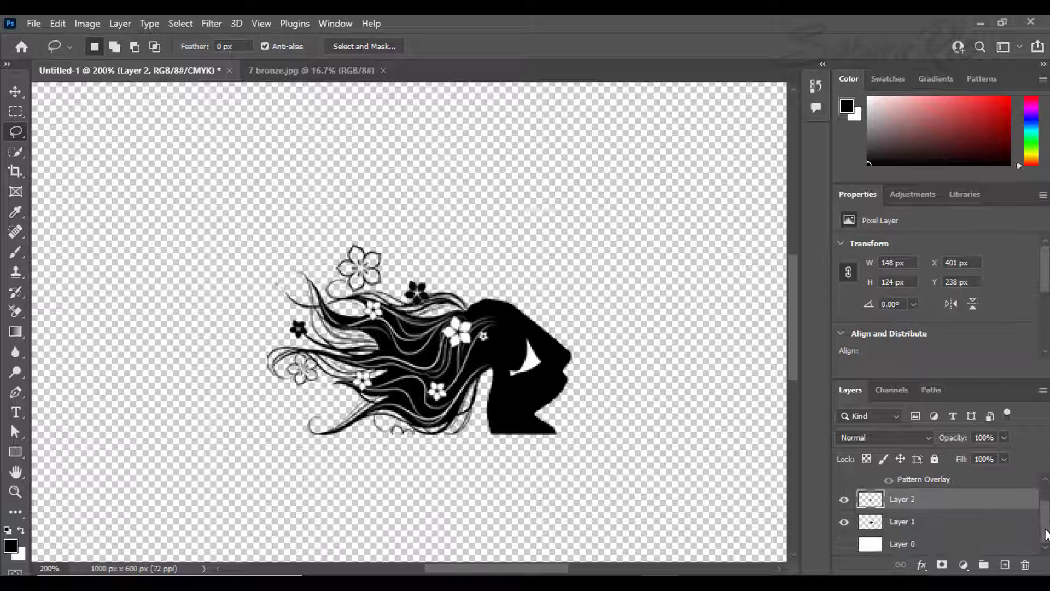
click(844, 500)
click(845, 501)
click(844, 521)
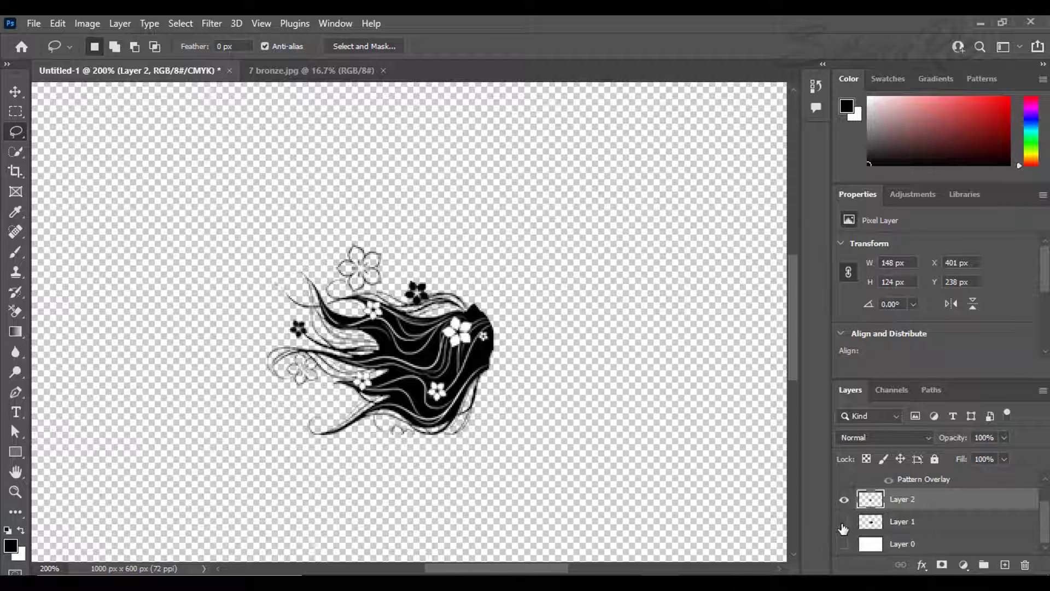
Apply a Pattern Overlay with the bronze pattern to the copied hair in Layer 2.
right_click(896, 499)
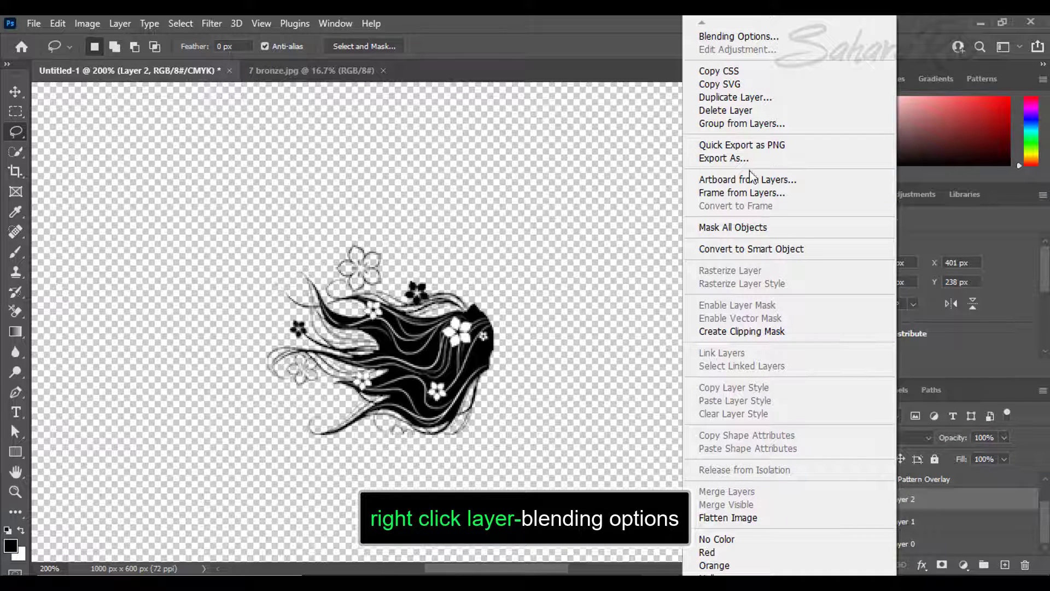
click(725, 39)
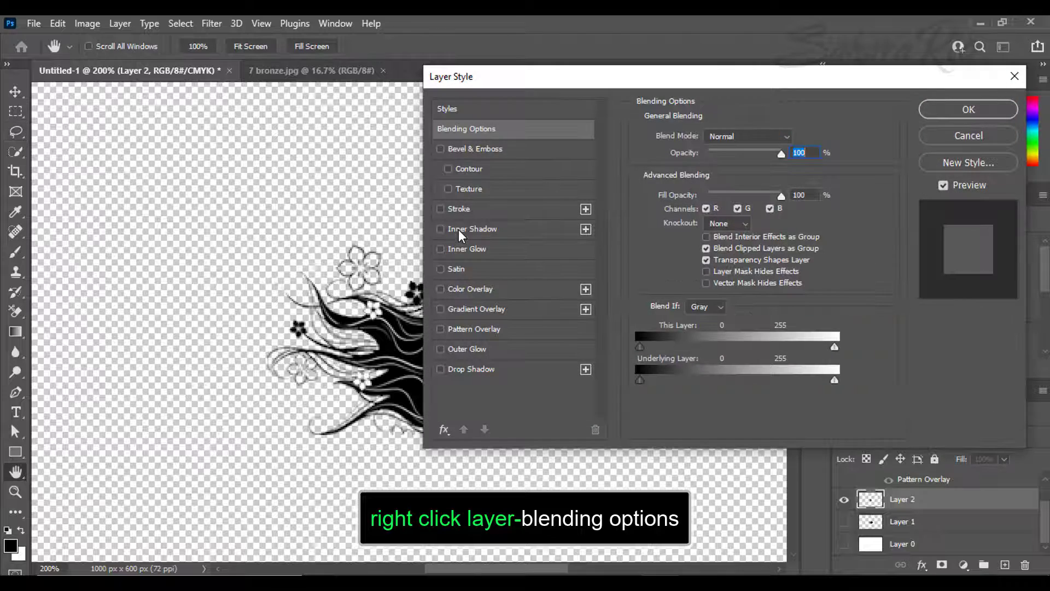
click(514, 329)
click(744, 203)
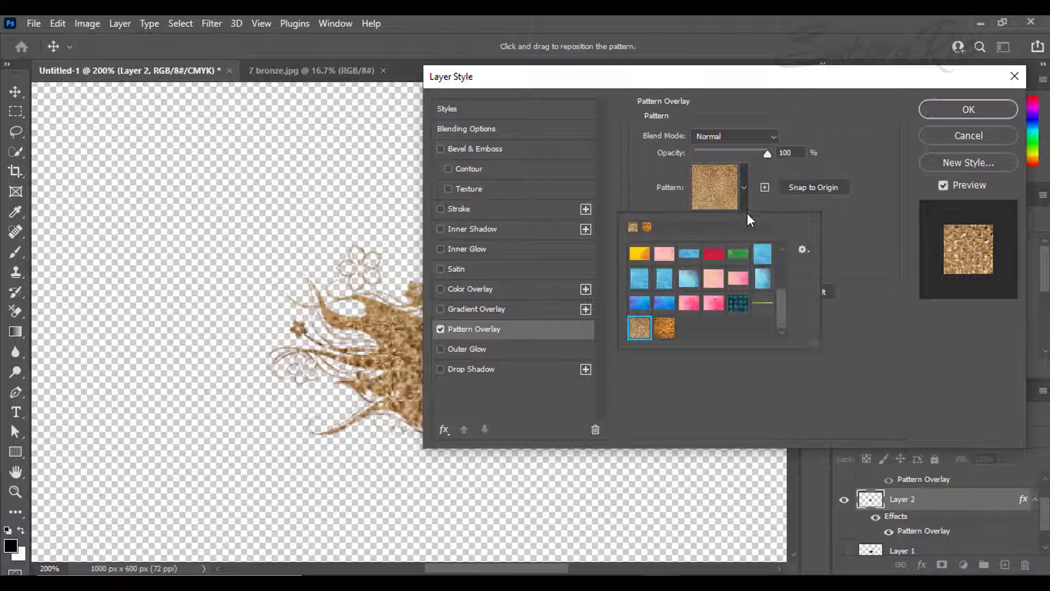
click(666, 329)
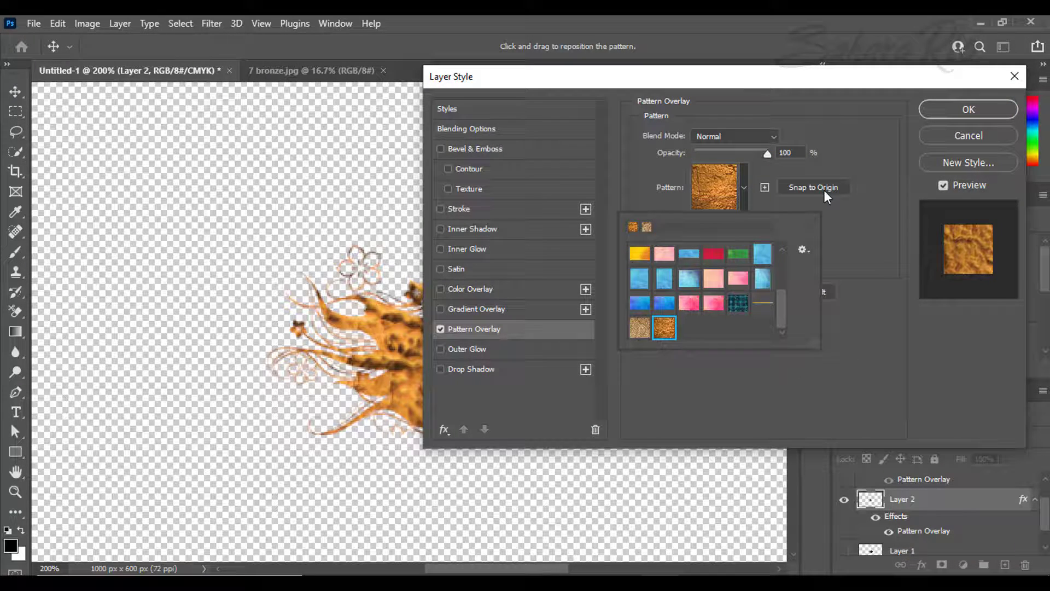
click(941, 109)
Show the full silhouette in Layer 1 again and turn the text layer's visibility back on, viewing the whole canvas.
drag(1043, 510, 1043, 528)
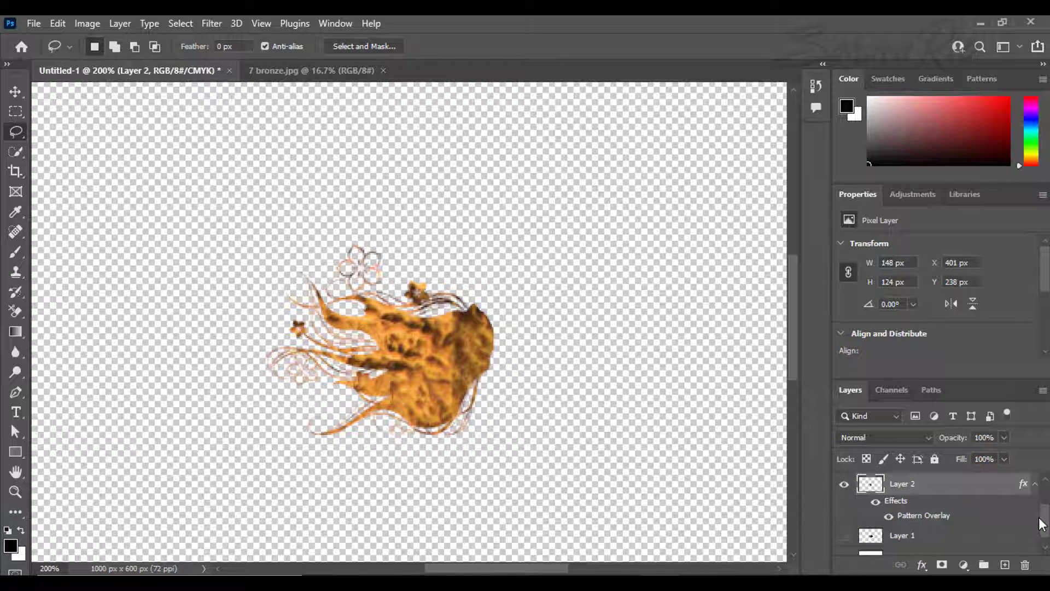
click(842, 537)
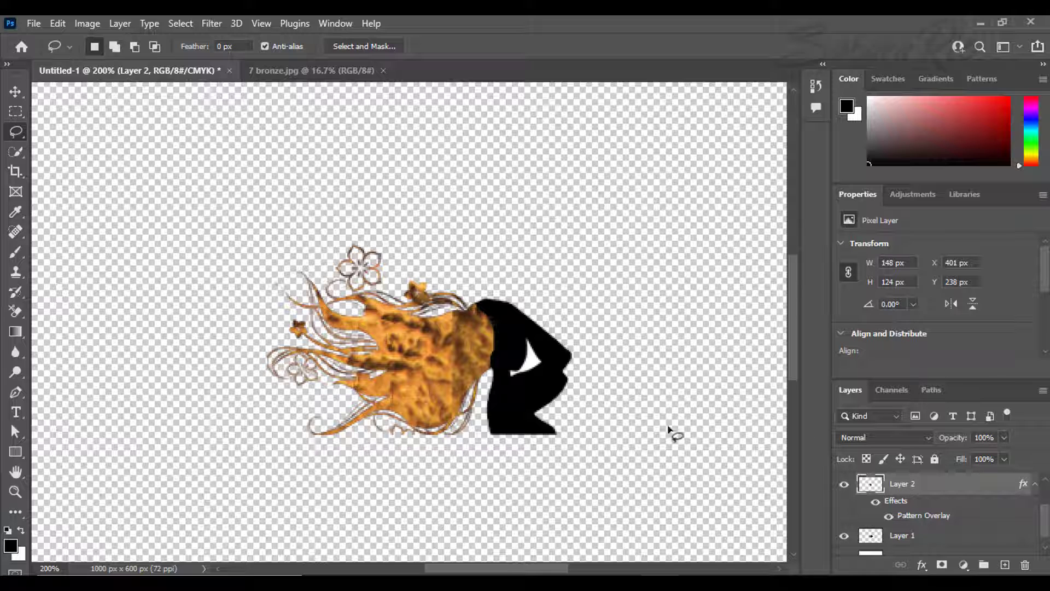
click(22, 492)
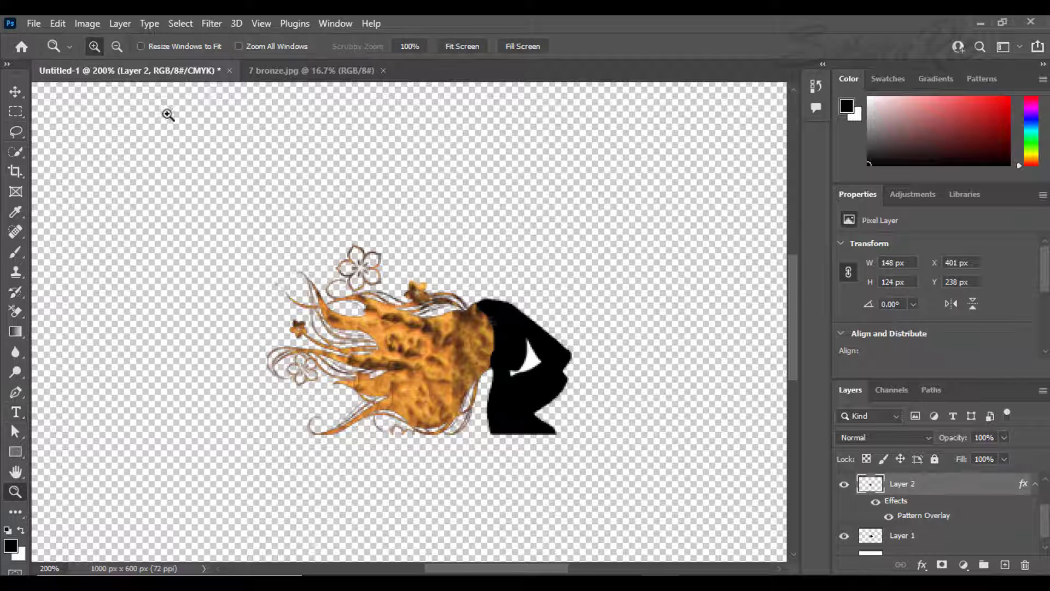
click(116, 46)
double_click(208, 231)
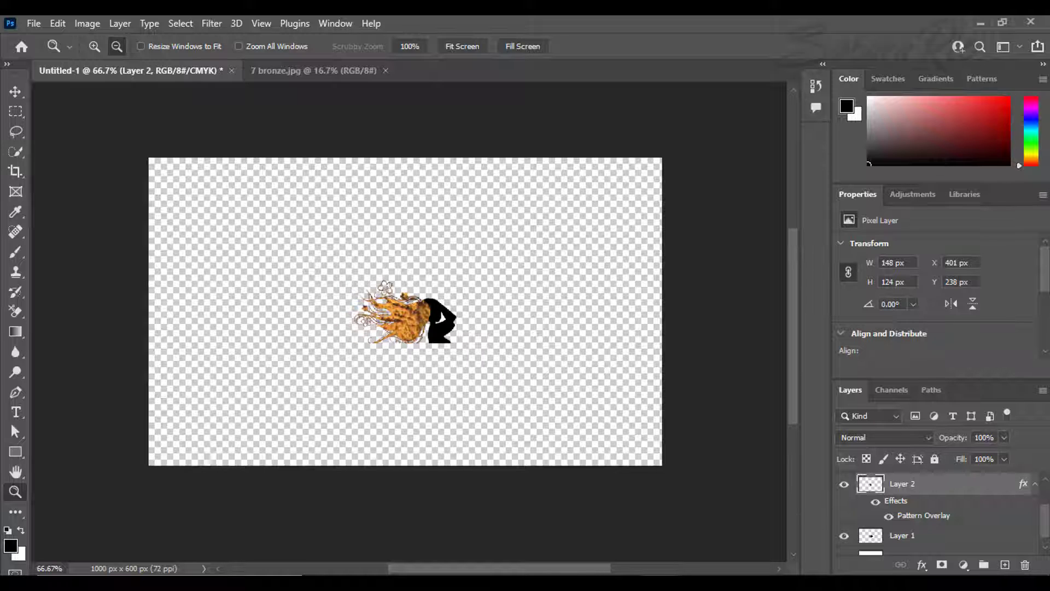
drag(1045, 529, 1044, 495)
click(843, 483)
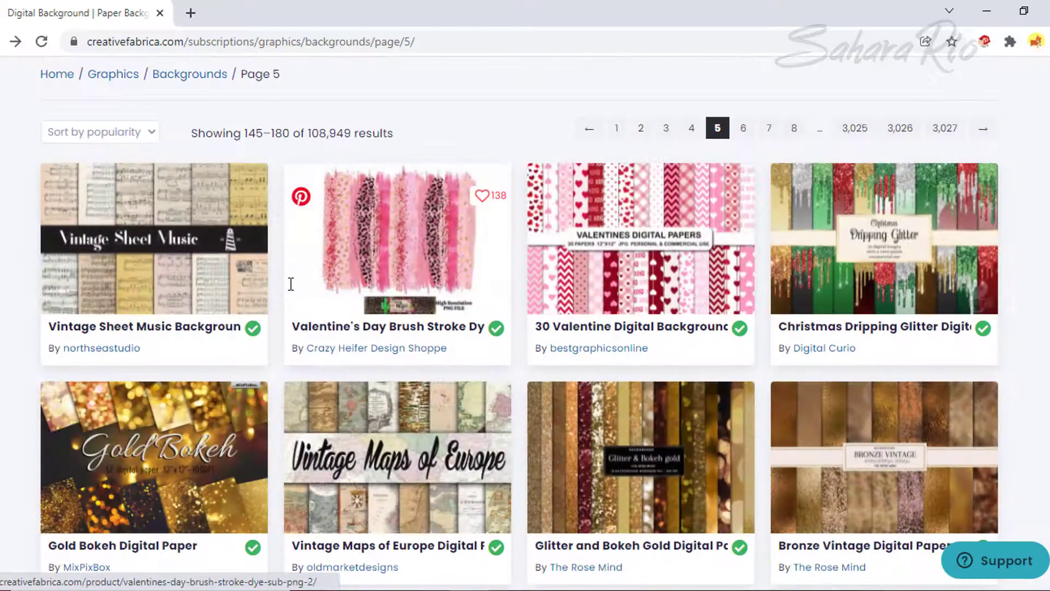
In the browser, find the Metallic Dripping Digital Papers among Creative Fabrica's backgrounds on page 5 and download them.
scroll(291, 284, down, 1)
scroll(290, 283, down, 9)
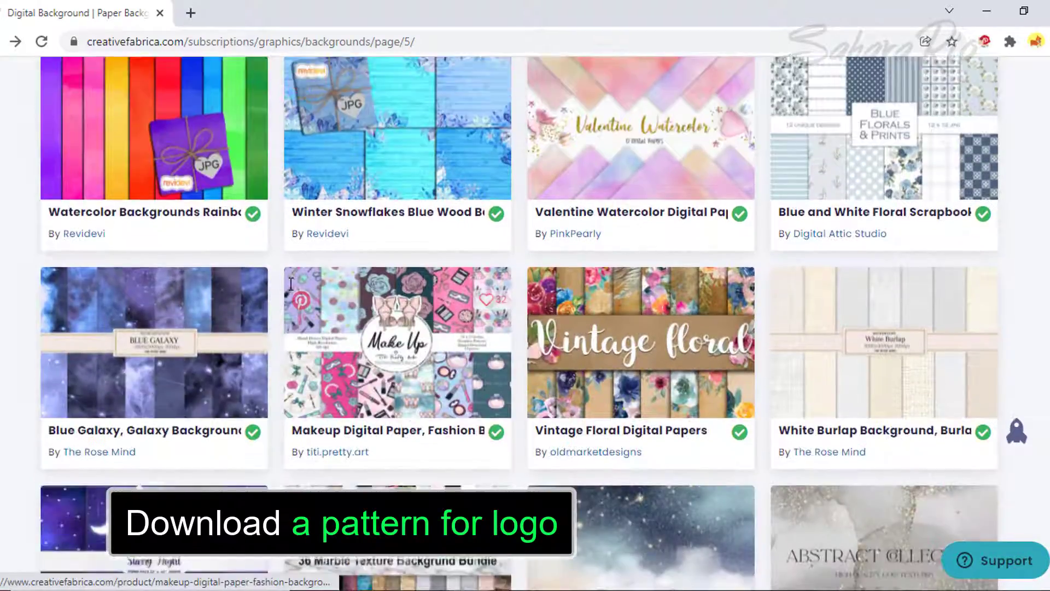
scroll(291, 284, down, 15)
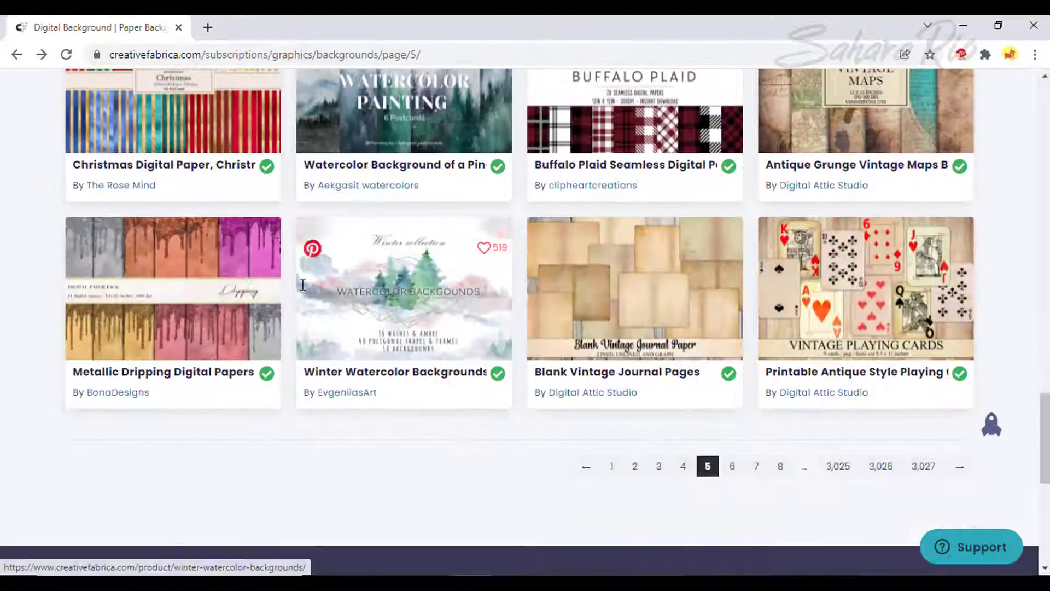
click(271, 322)
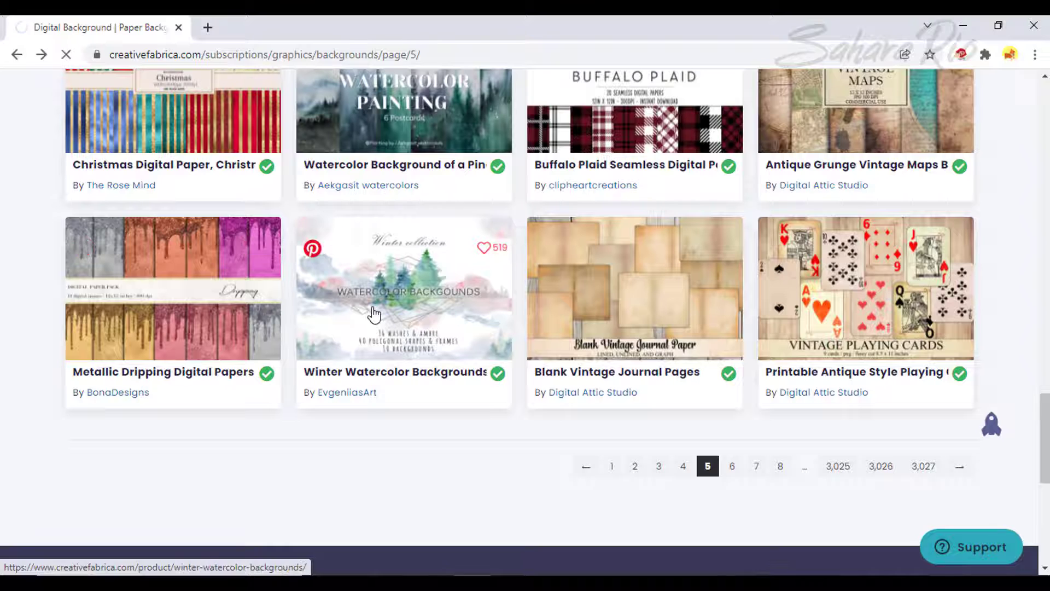
scroll(673, 284, down, 2)
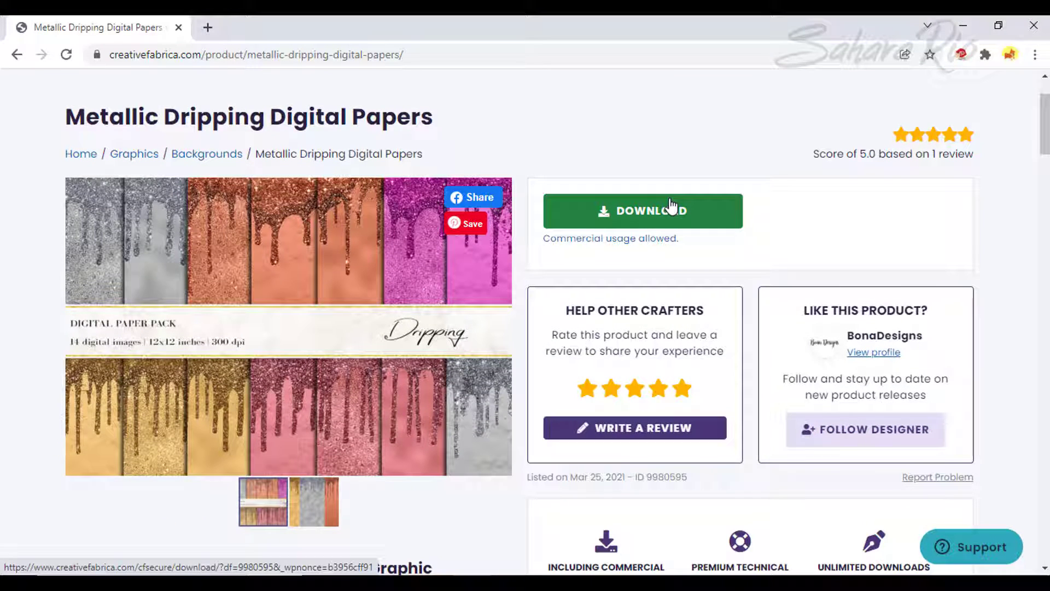
click(671, 207)
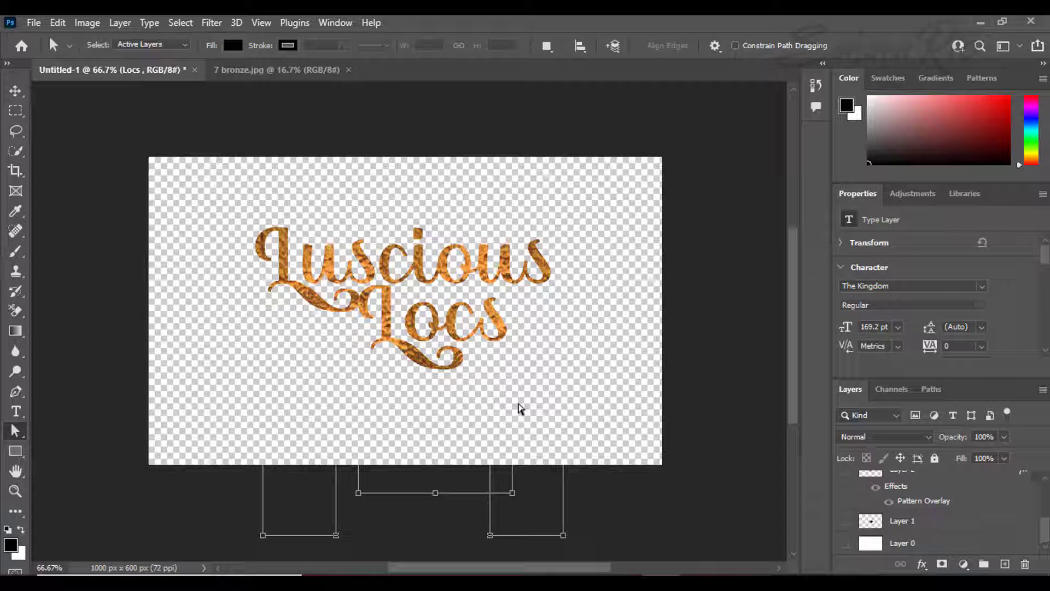
Back in Photoshop, close 7 bronze.jpg and open 4.jpg, the pink dripping glitter paper.
click(348, 70)
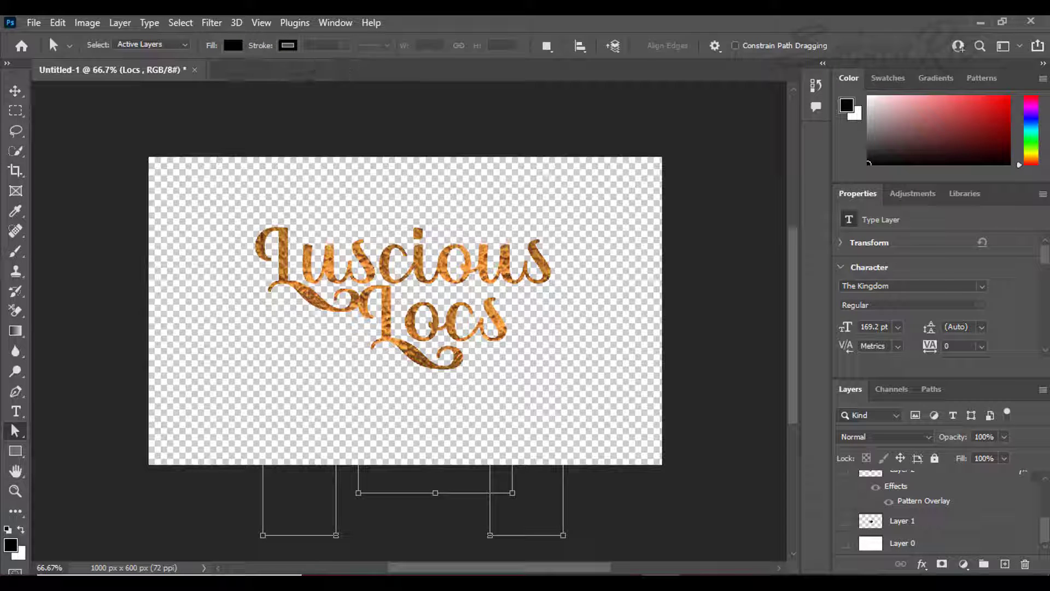
click(34, 23)
click(51, 54)
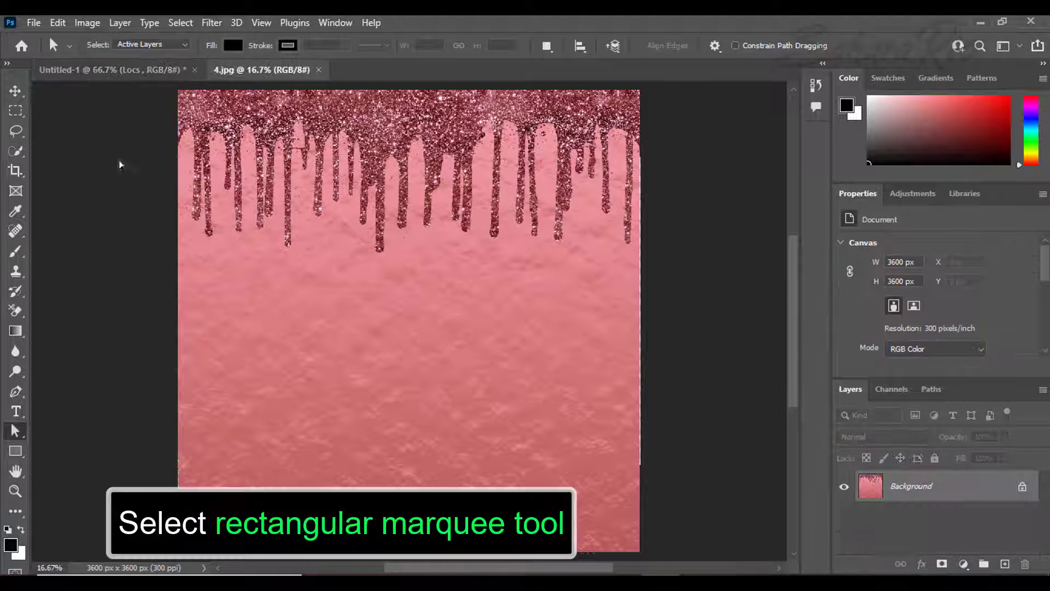
Define a pattern from a rectangular selection of about 1002 × 1230 px over the upper-left glitter drips, and unlock the Background layer.
click(18, 171)
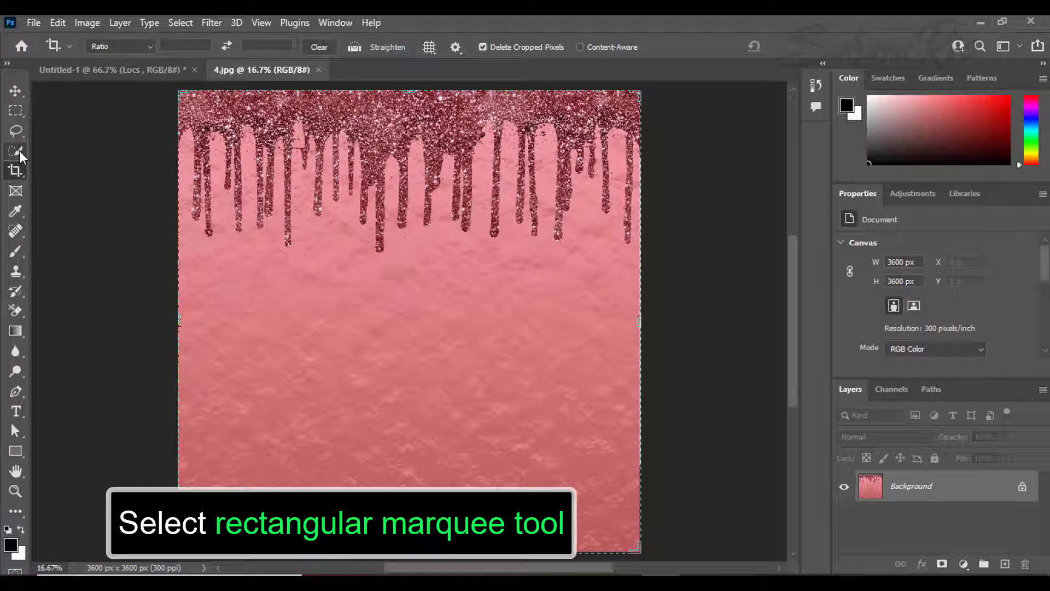
click(17, 111)
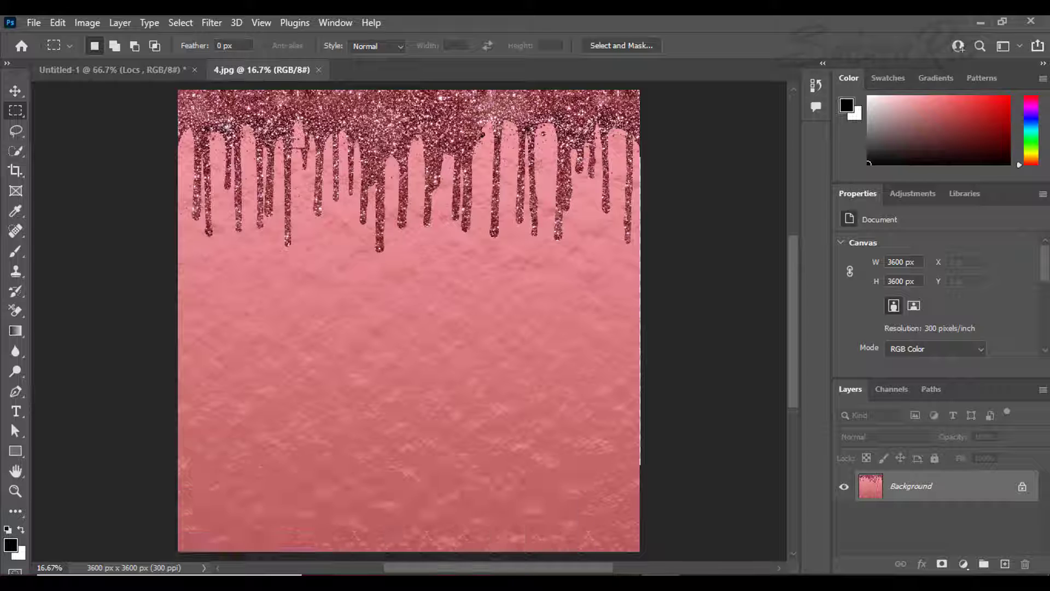
drag(179, 93, 306, 250)
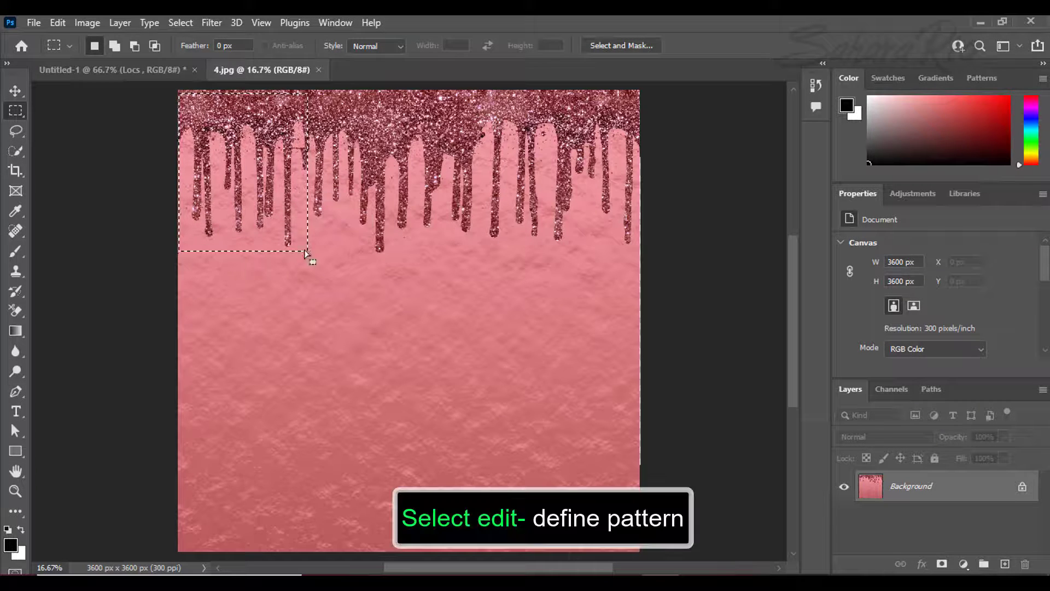
click(57, 24)
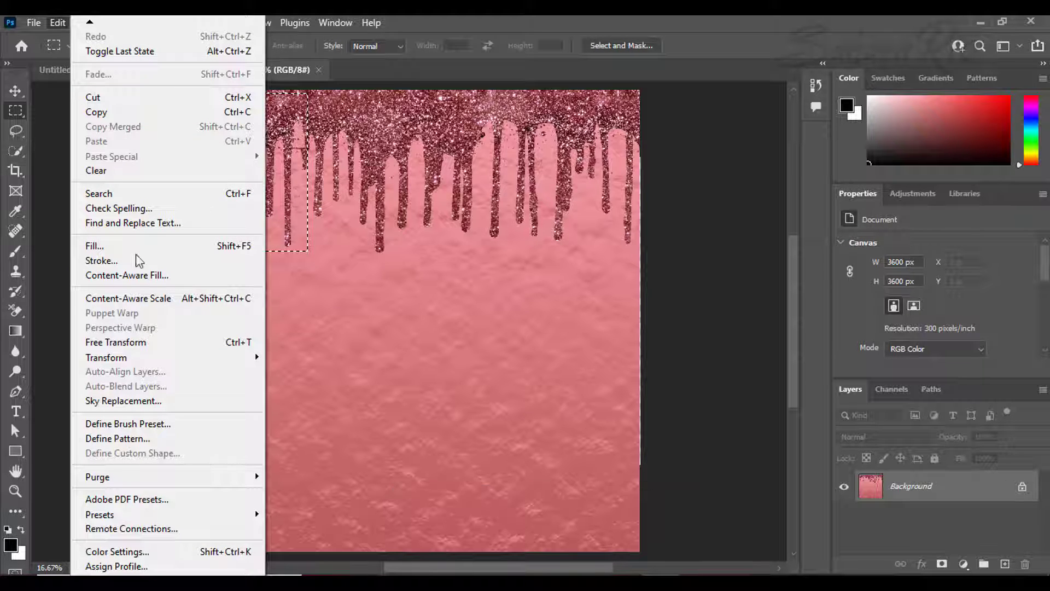
click(128, 437)
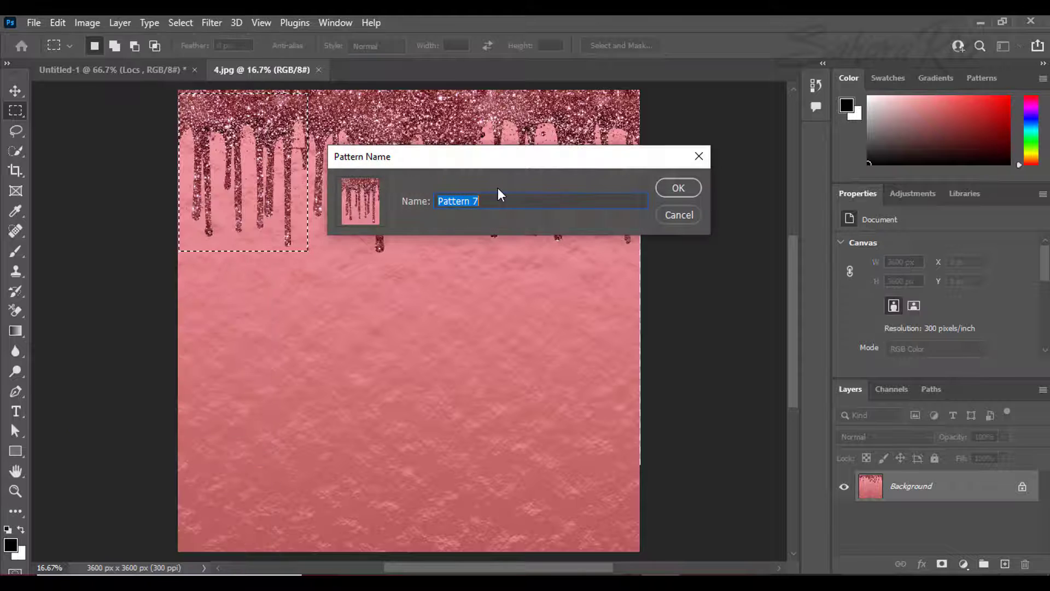
click(661, 188)
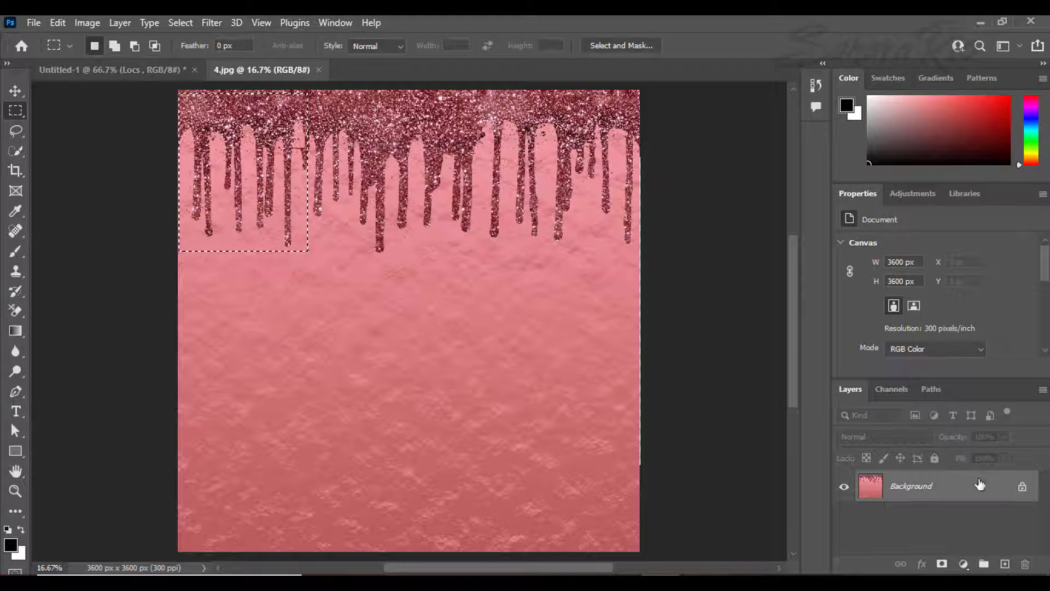
click(1022, 487)
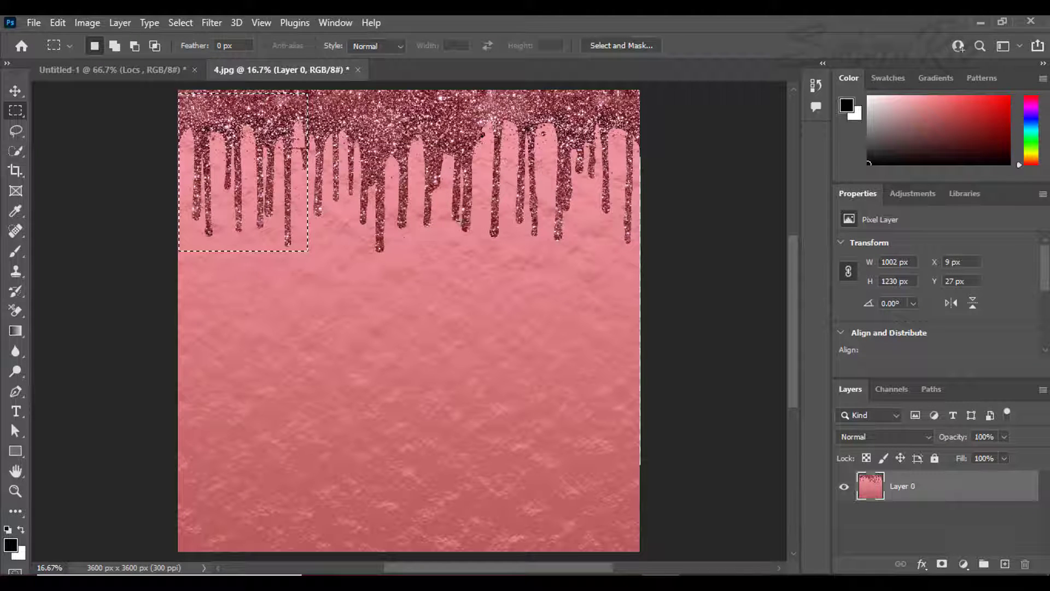
In Untitled-1, change the Locs text layer's Pattern Overlay to the pink dripping glitter pattern.
click(79, 72)
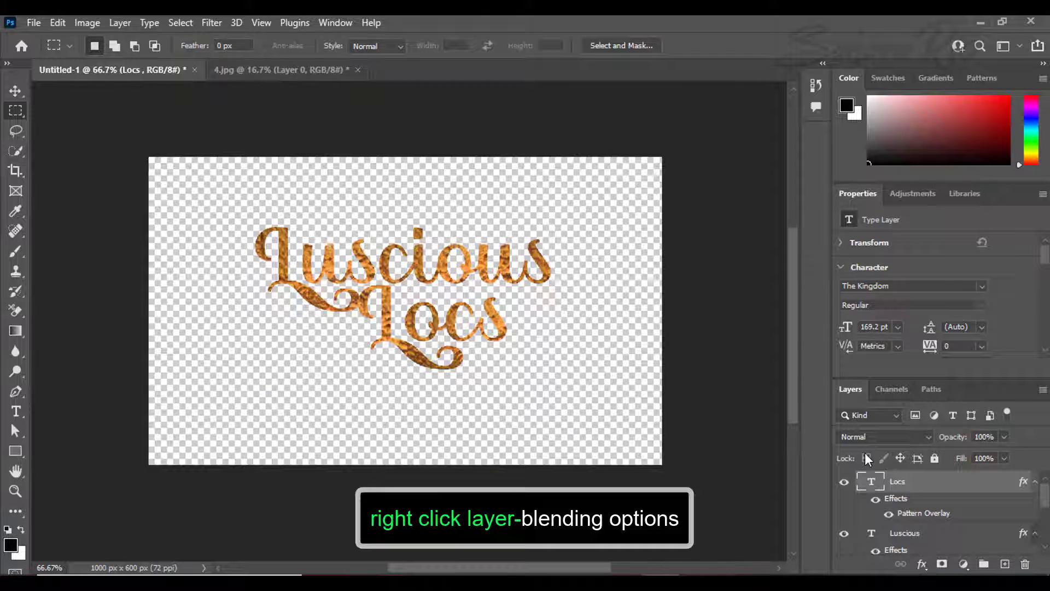
right_click(896, 476)
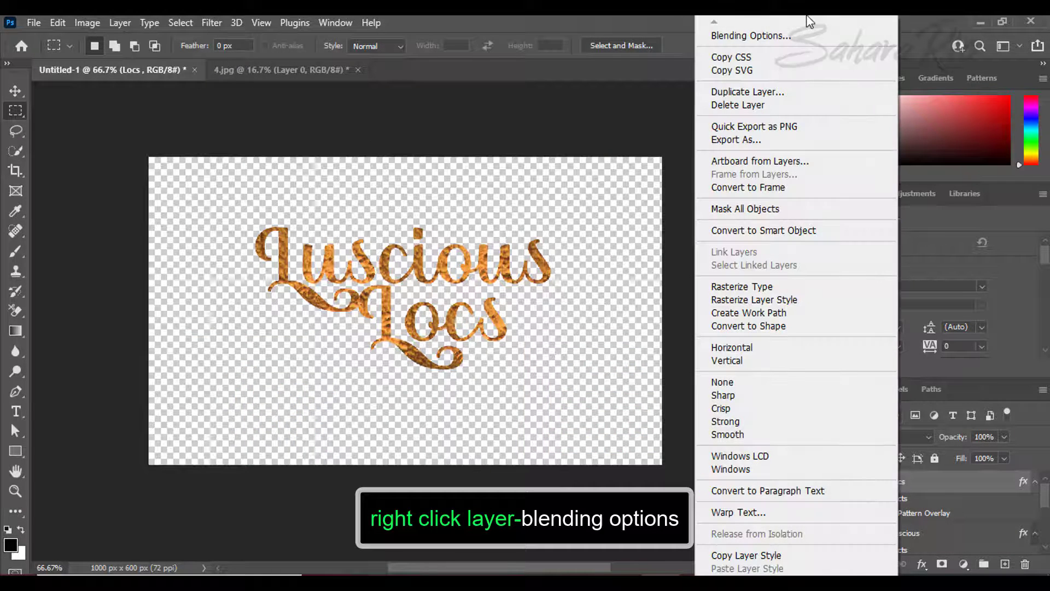
click(760, 35)
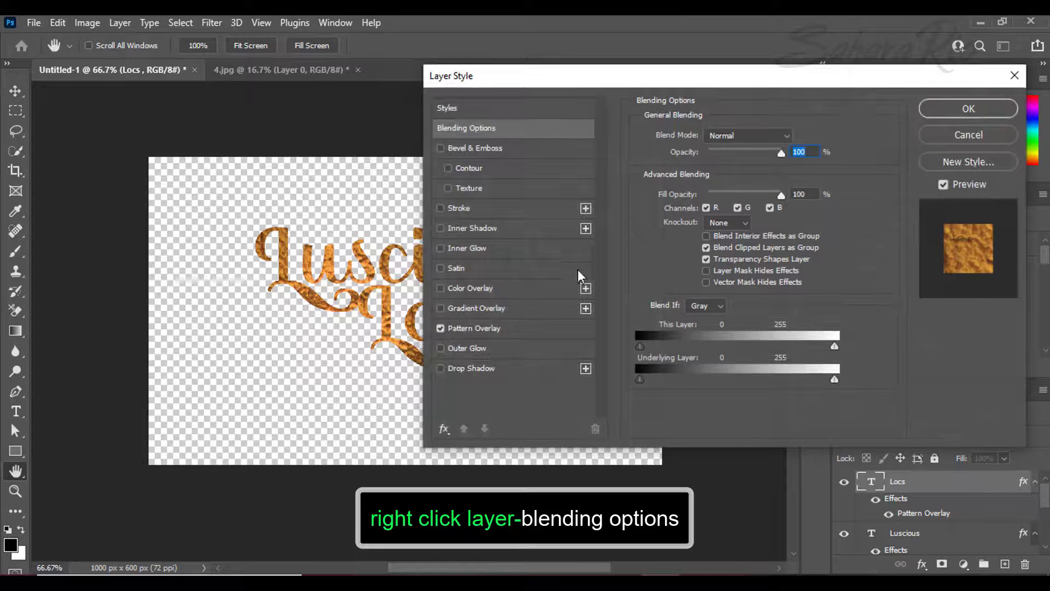
click(510, 327)
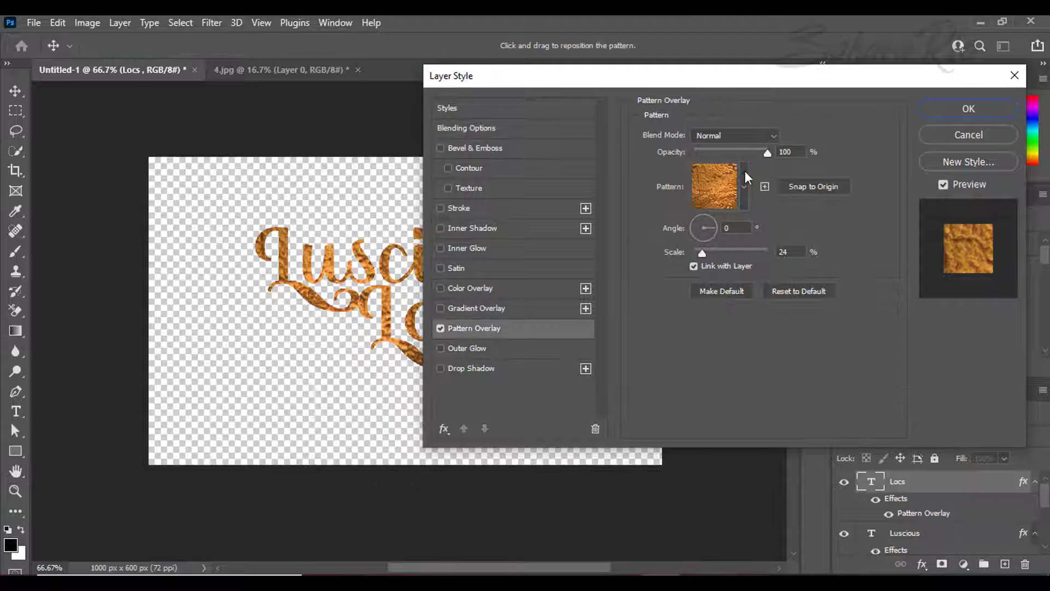
click(744, 171)
click(690, 322)
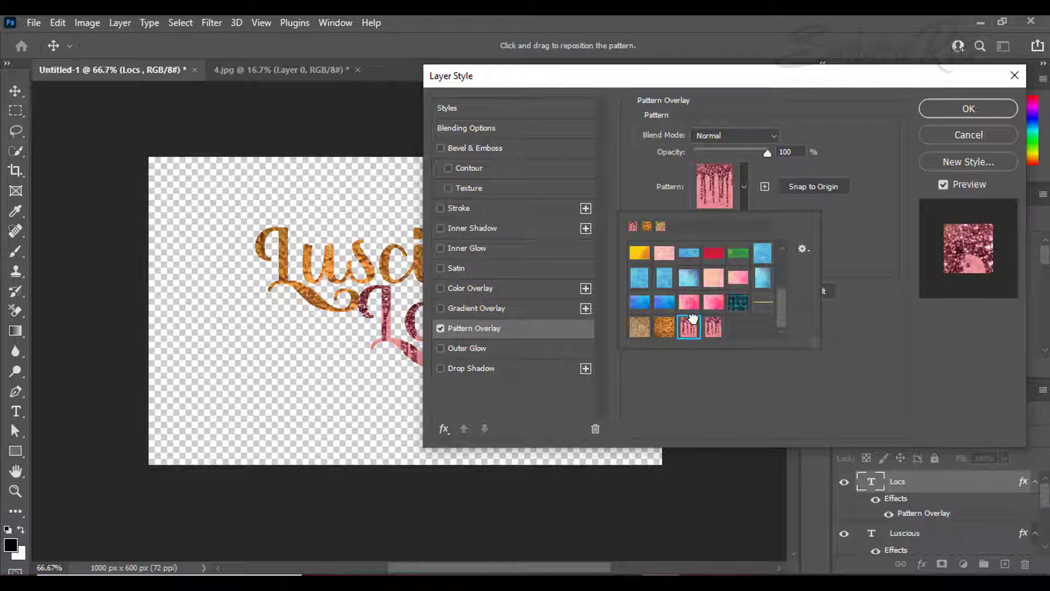
click(932, 125)
click(942, 116)
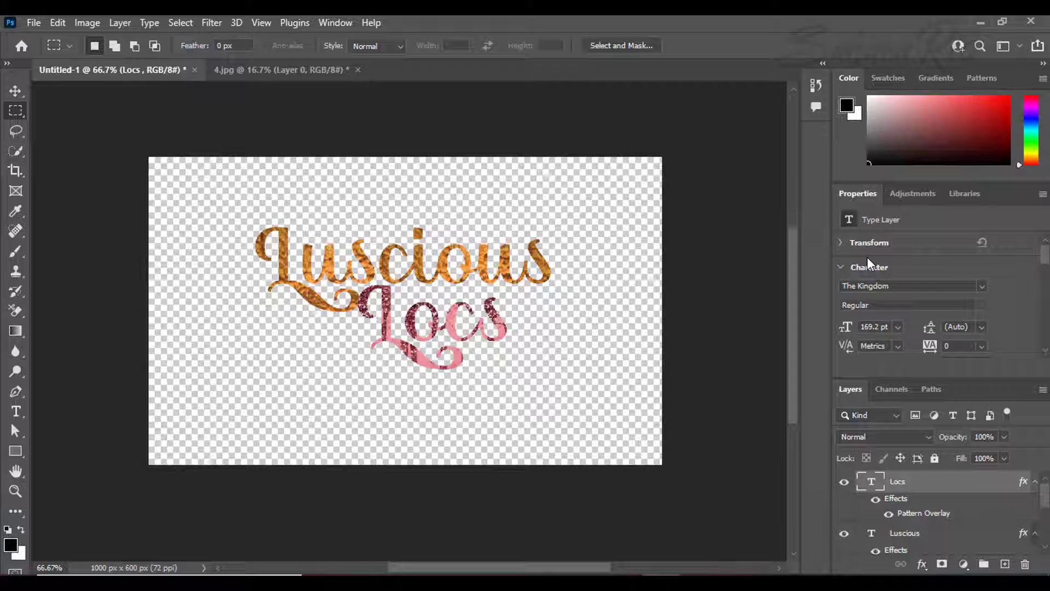
Change the Luscious text layer's Pattern Overlay to the tan glitter pattern.
right_click(966, 535)
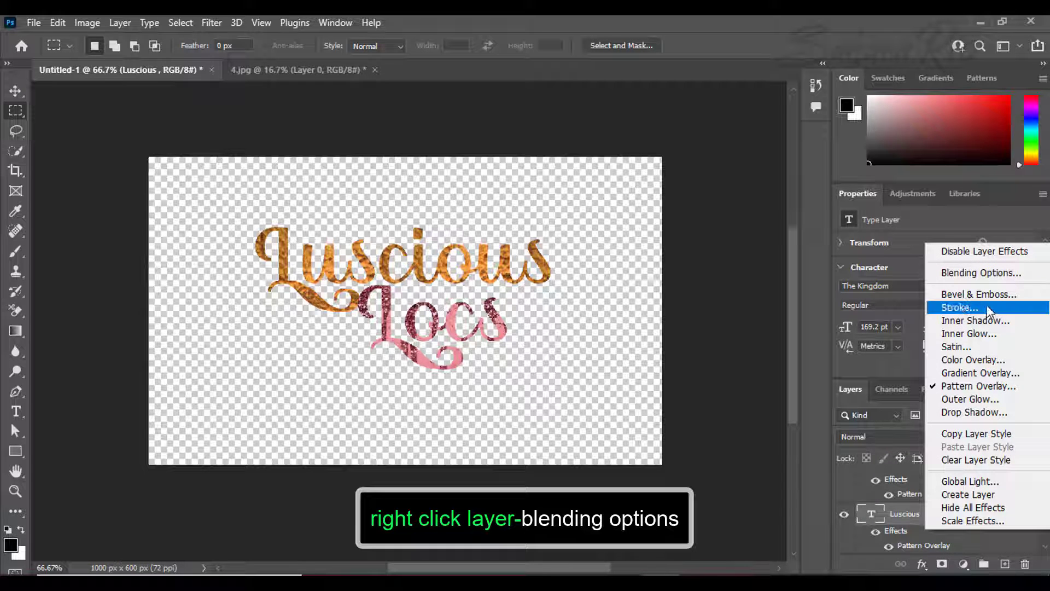
click(999, 275)
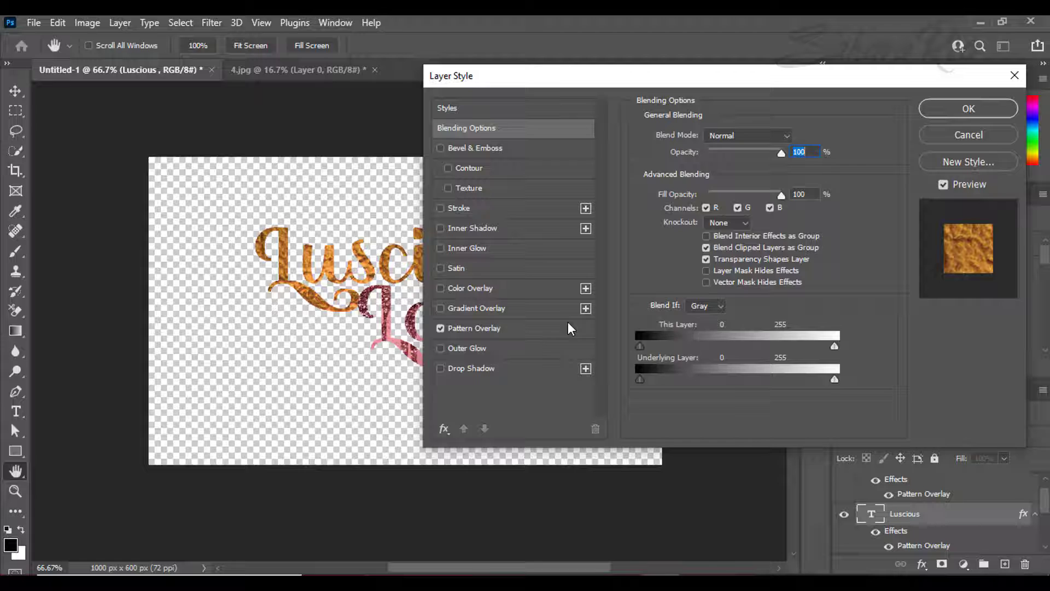
click(568, 328)
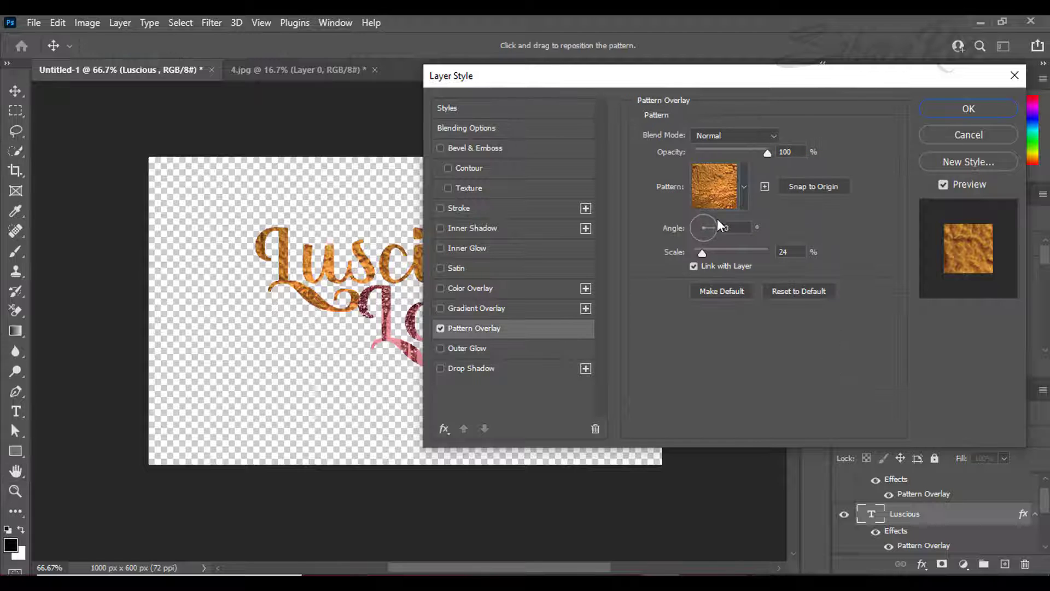
click(743, 196)
click(646, 324)
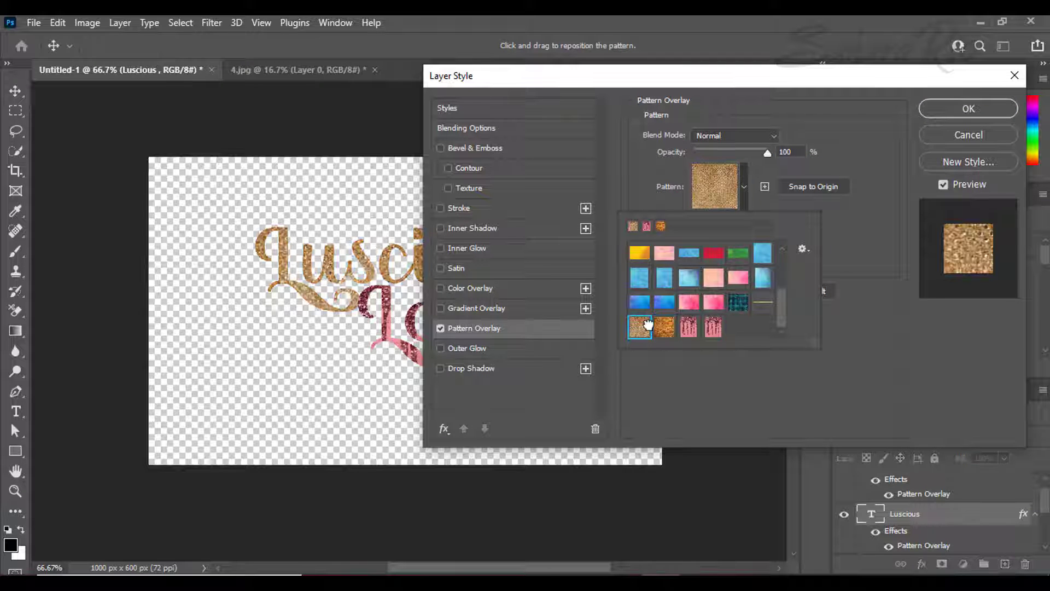
click(952, 113)
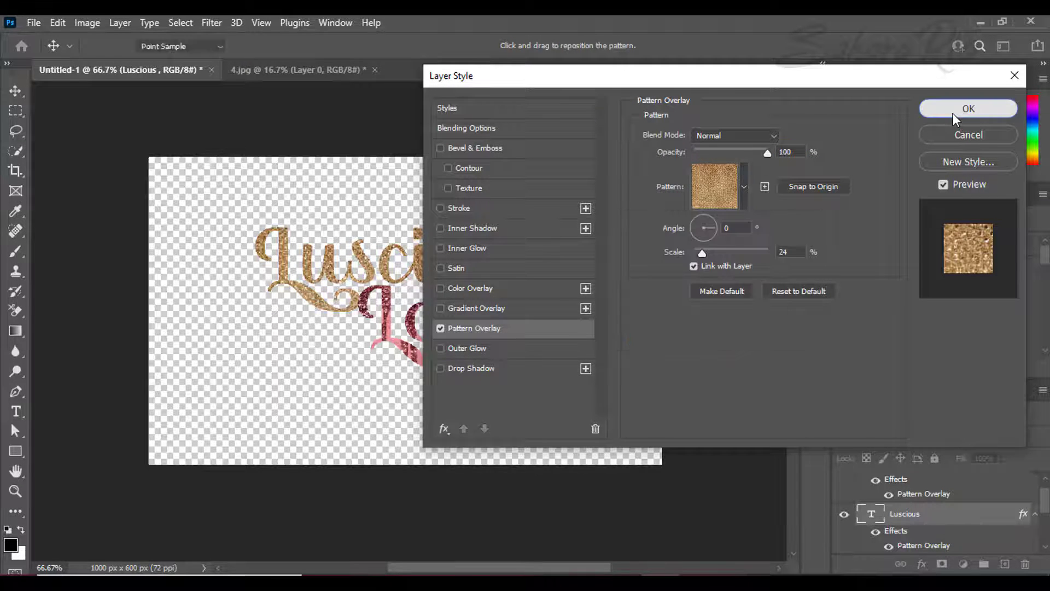
click(952, 113)
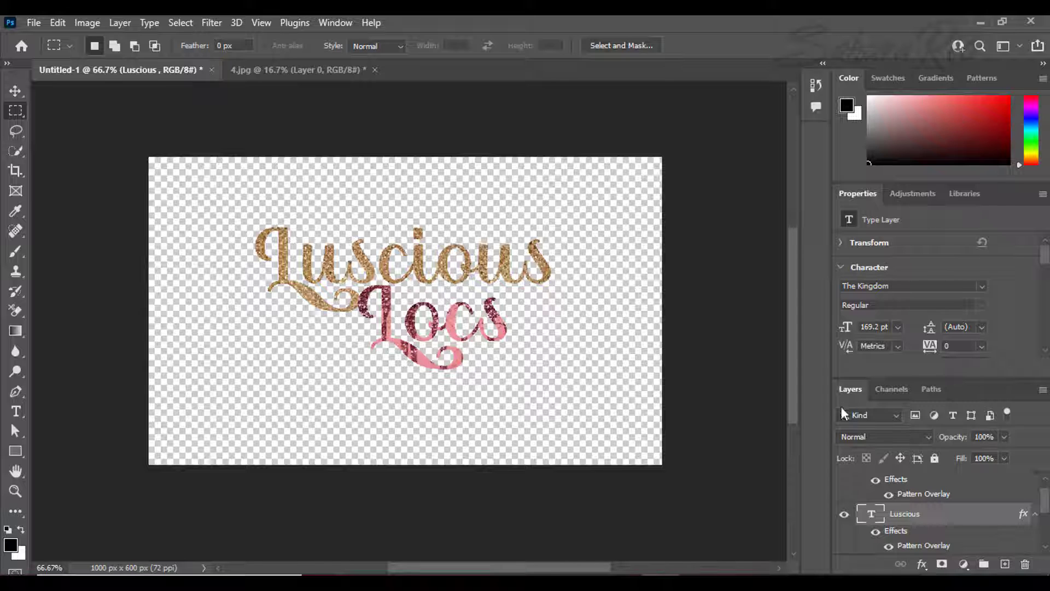
Make Layer 2 and Layer 1, the silhouette's hair and the full black silhouette, visible beneath the text.
drag(1044, 511, 1044, 533)
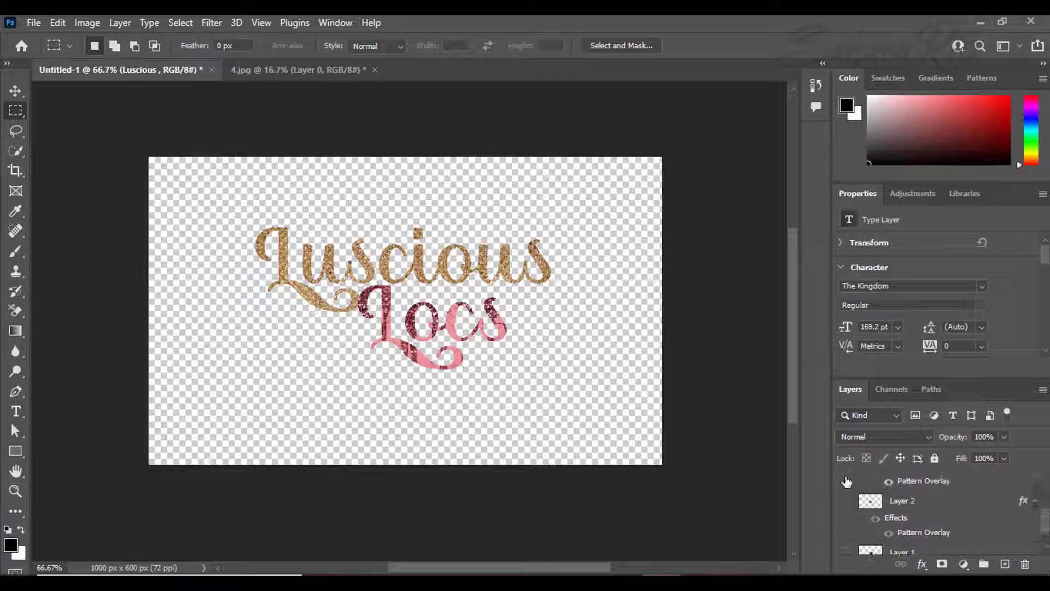
click(843, 501)
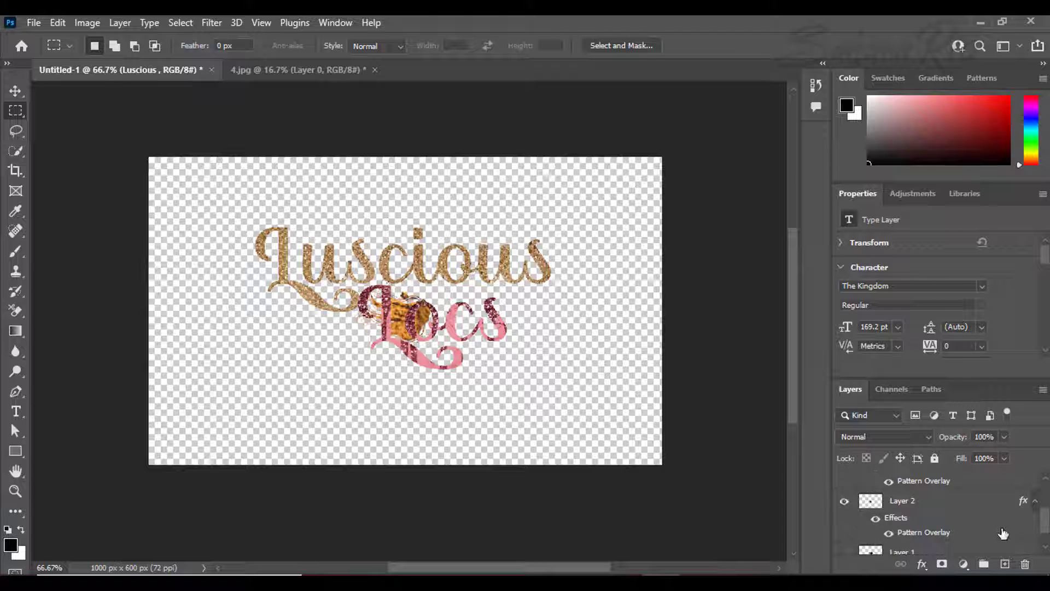
drag(1047, 532, 1044, 547)
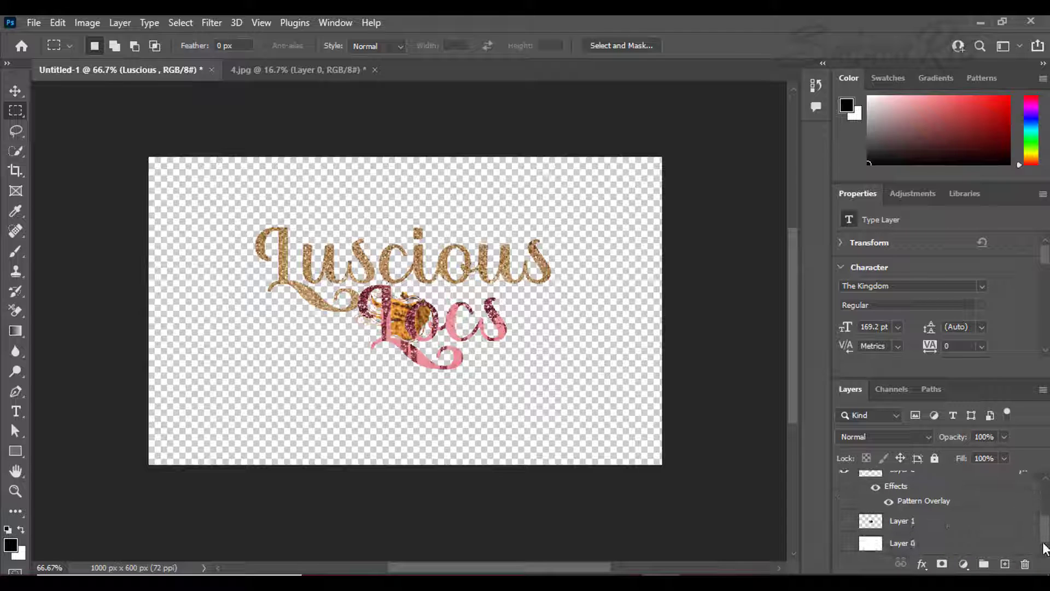
click(845, 521)
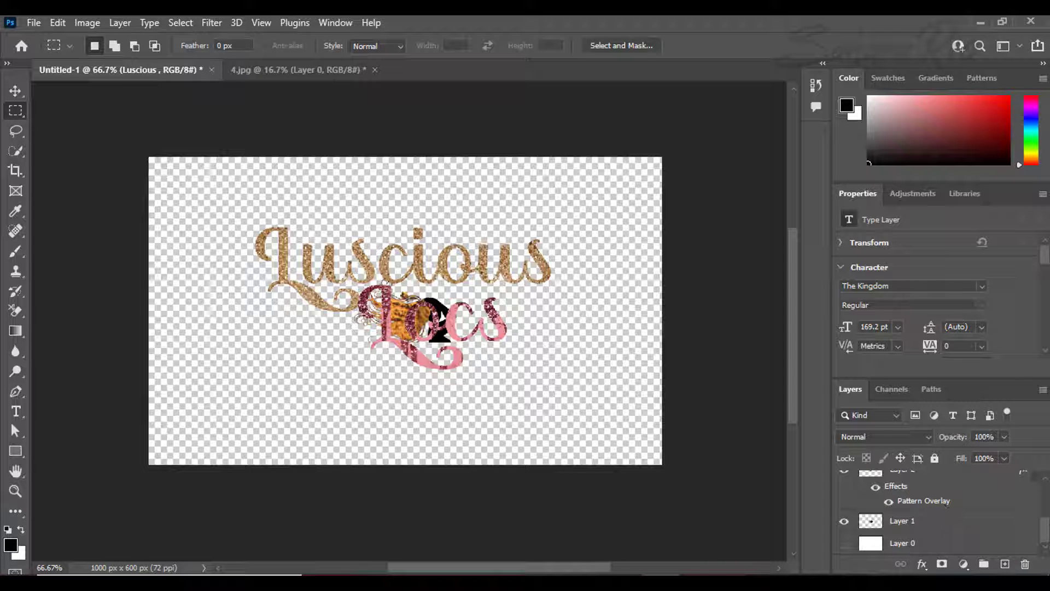
drag(1046, 538, 1046, 530)
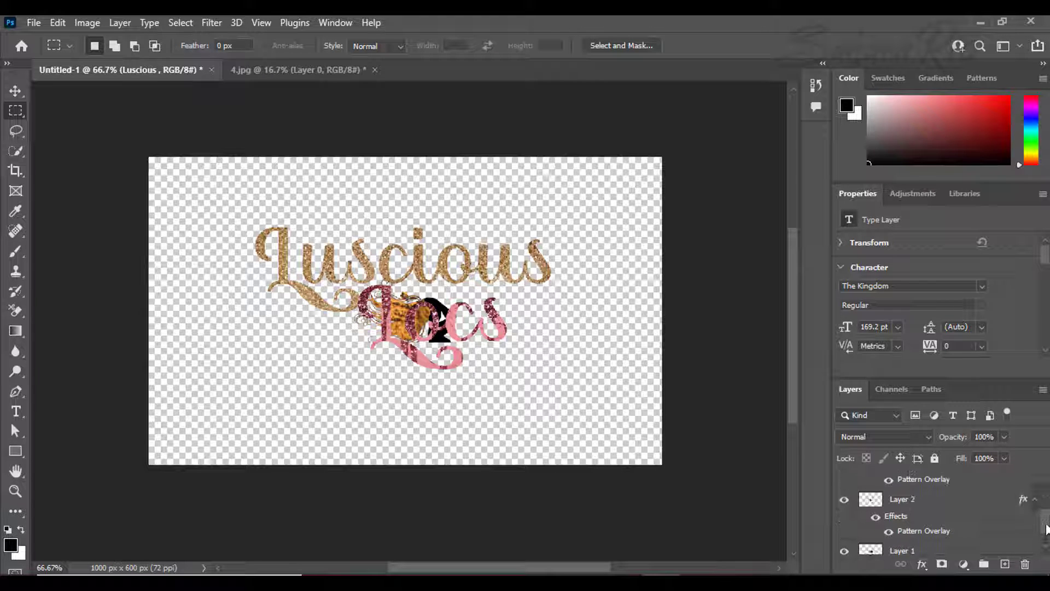
Select both silhouette layers, Layer 2 and Layer 1, and link them together.
click(1025, 541)
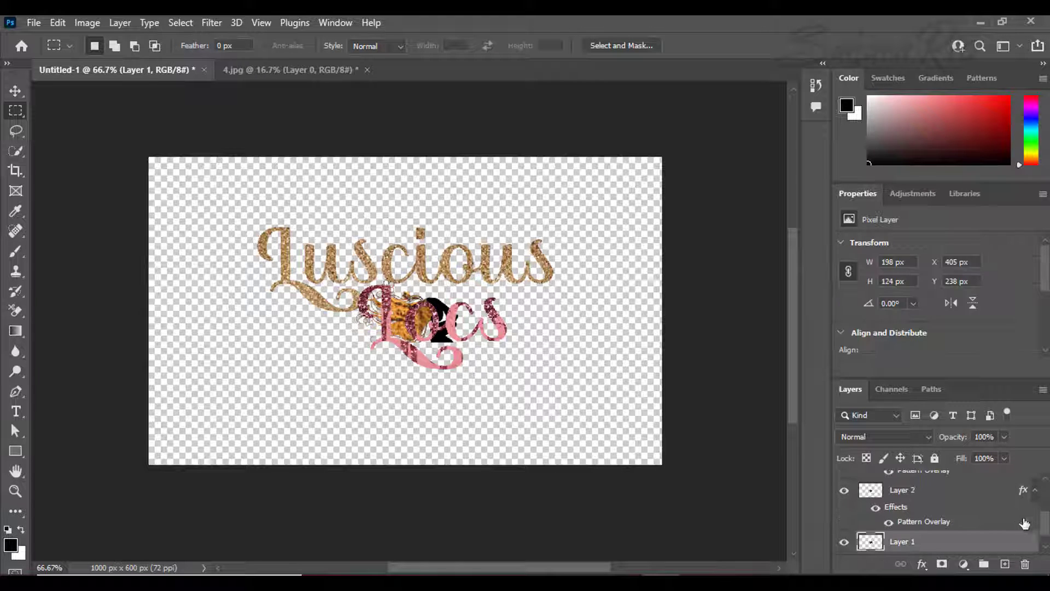
click(845, 543)
click(843, 490)
click(843, 489)
right_click(934, 502)
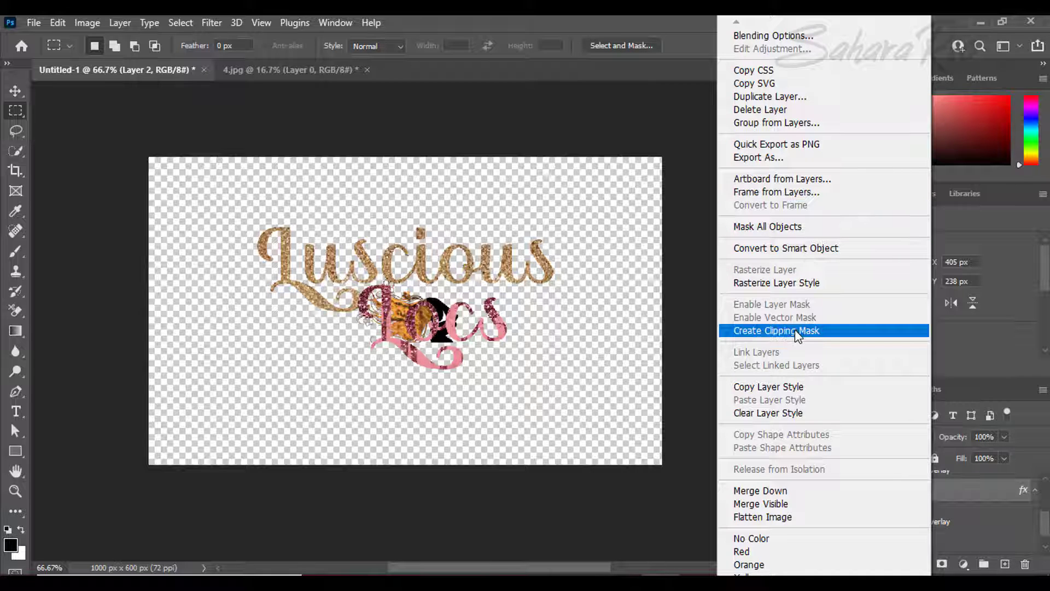
click(986, 540)
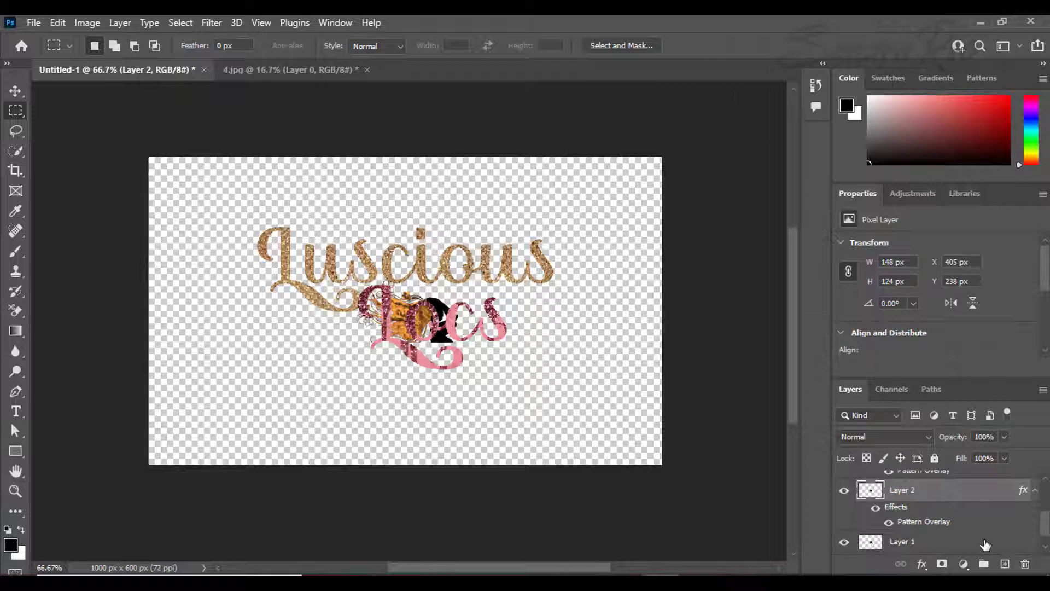
shift+click(985, 543)
right_click(985, 544)
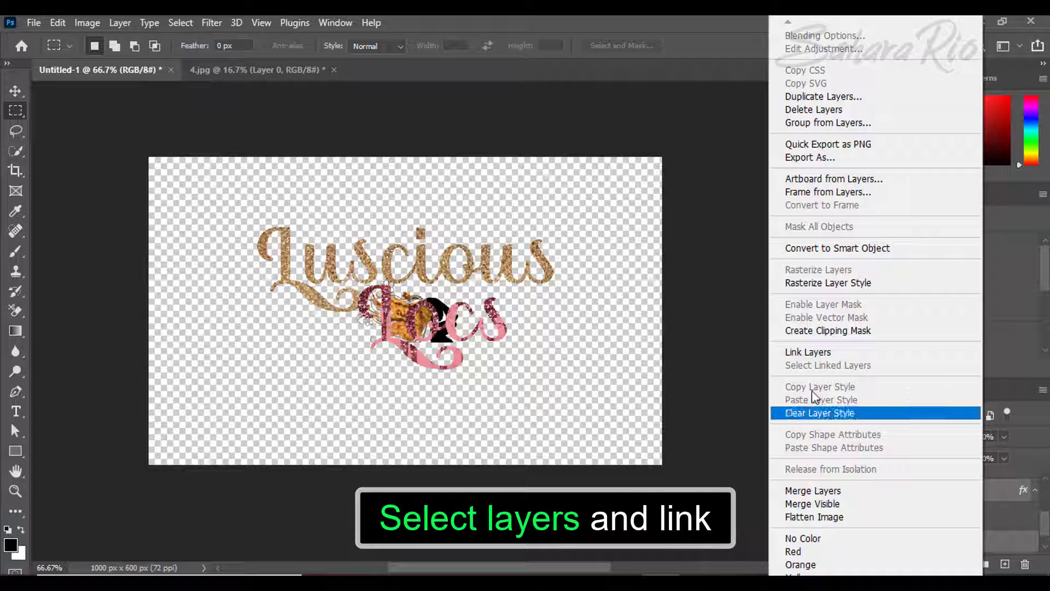
click(814, 353)
Scale the linked silhouette to about 91.5% and place it below Luscious, just left of the Locs text.
key(ctrl+t)
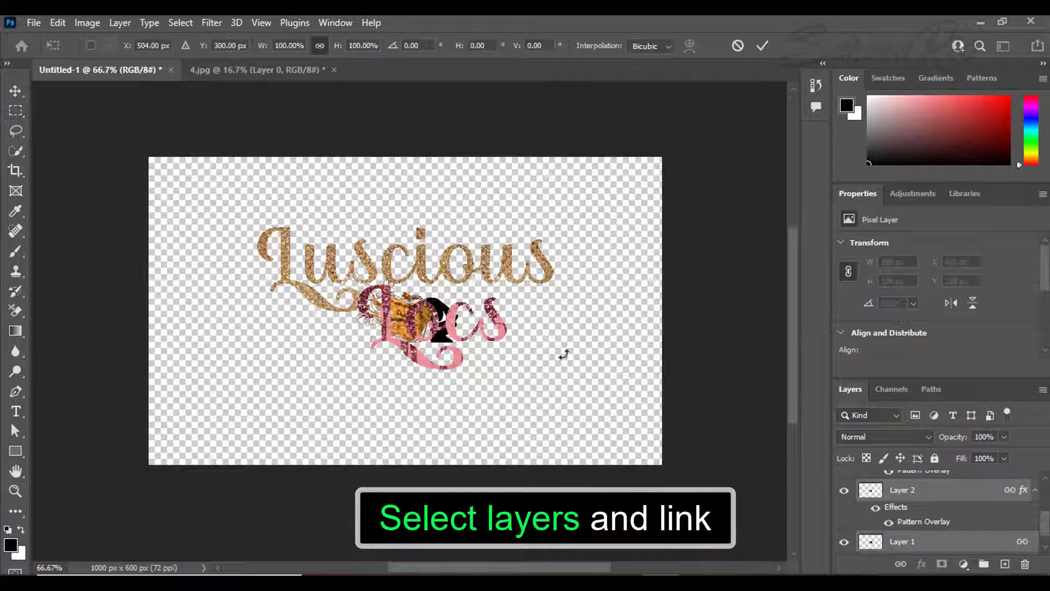
drag(430, 316, 319, 353)
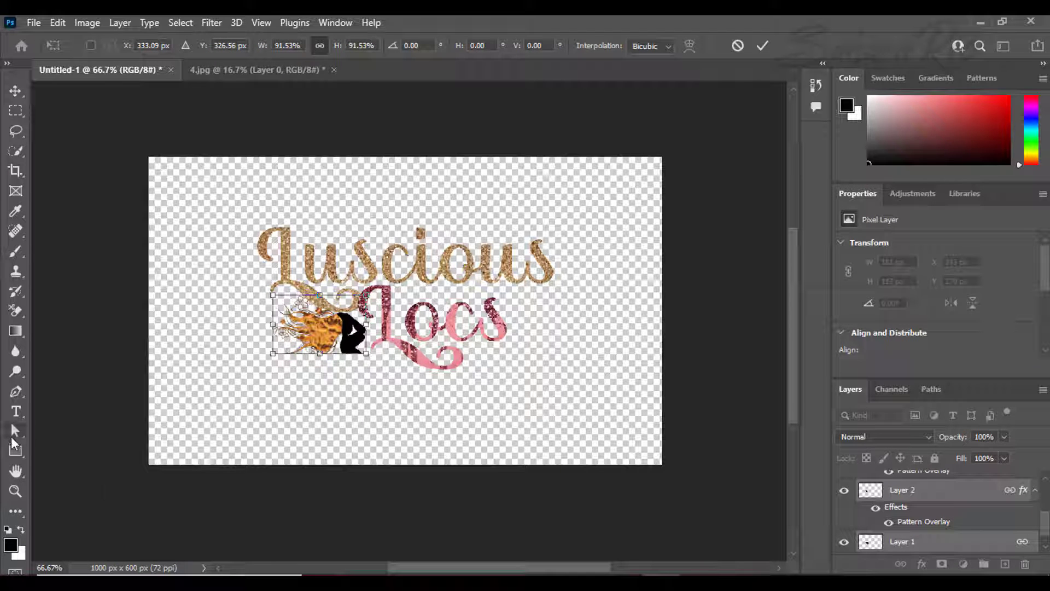
click(15, 431)
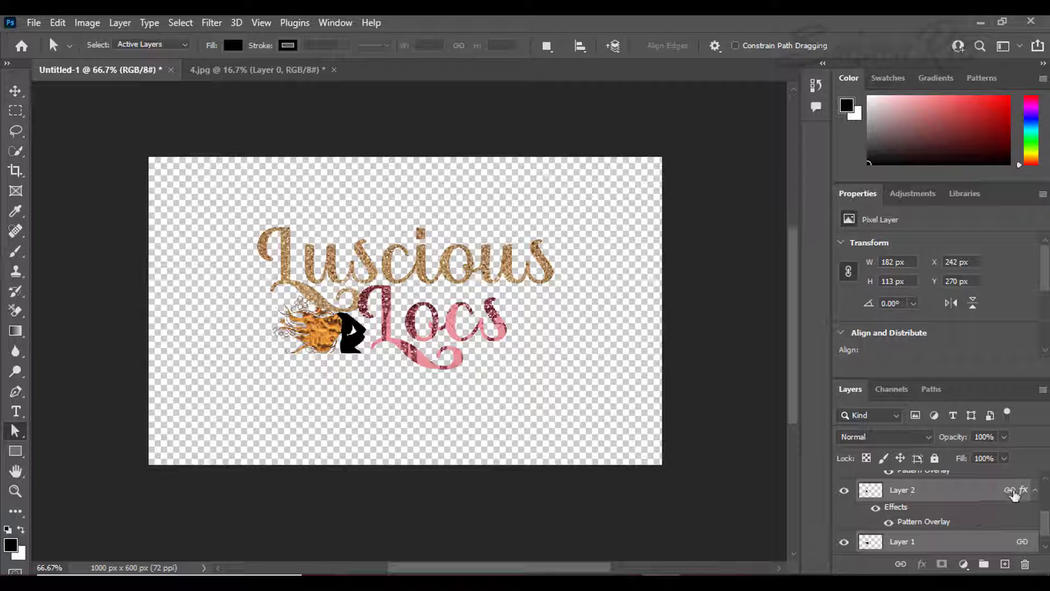
Unlink Layer 2 and Layer 1, and check Layer 2's hair coverage by hiding and showing it.
right_click(1015, 494)
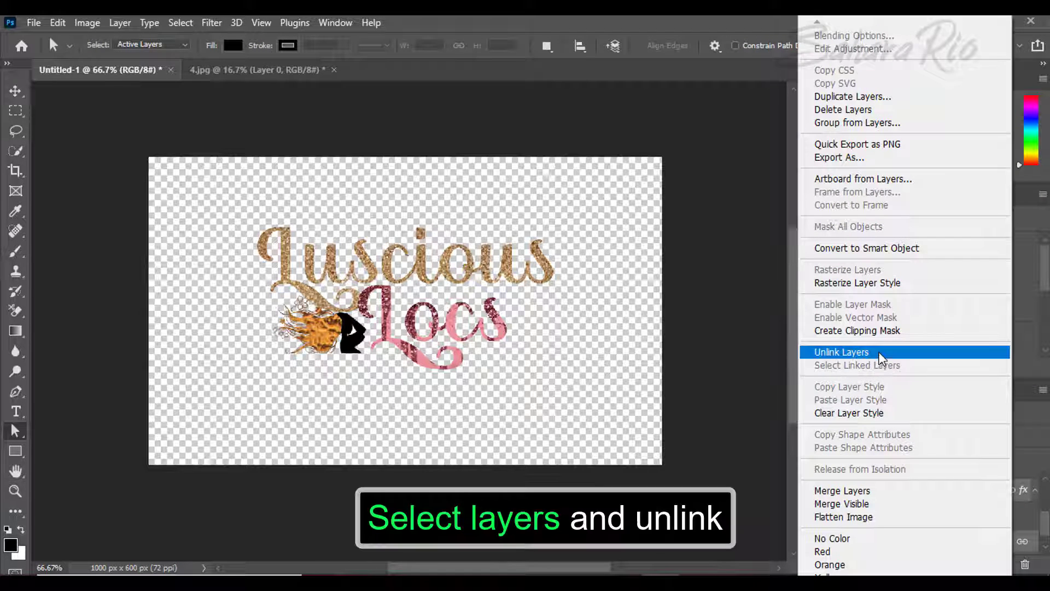
click(881, 352)
click(844, 491)
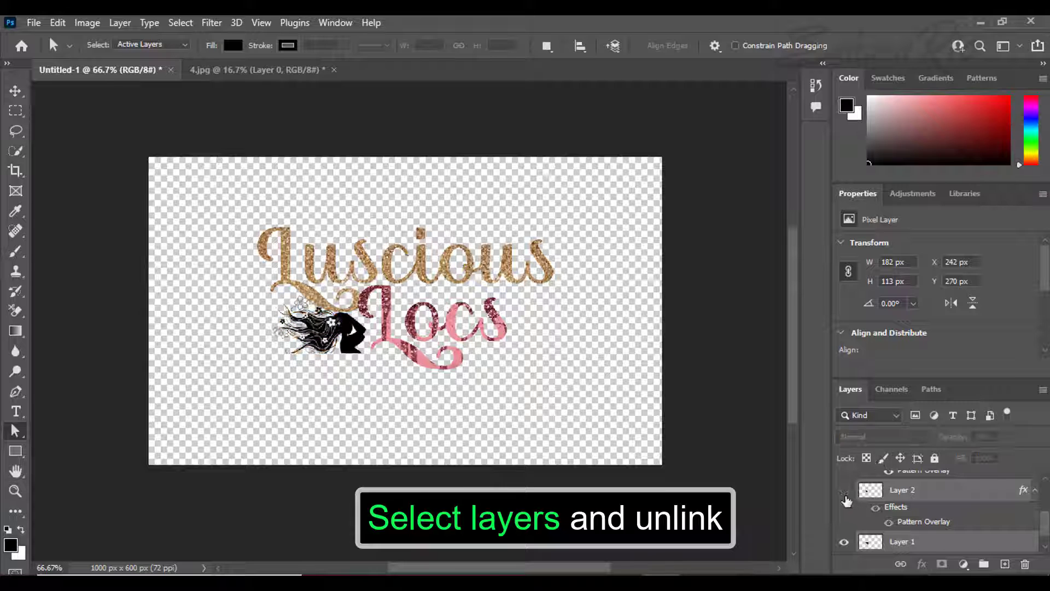
click(845, 495)
Compare the pink drip, bronze and tan glitter patterns in Layer 2's Pattern Overlay, and apply the tan glitter to the hair.
click(845, 495)
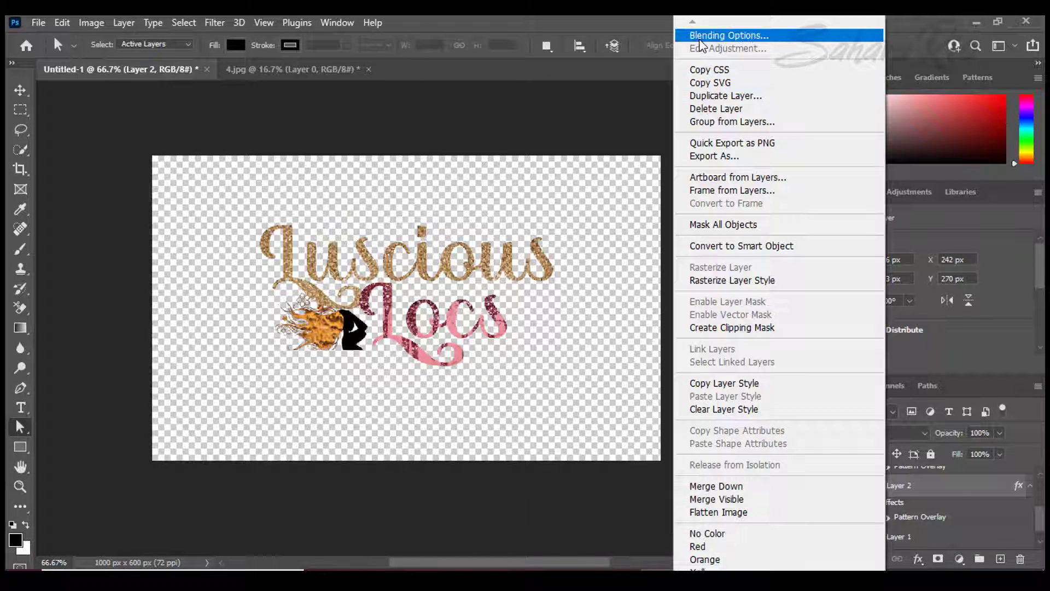
click(702, 37)
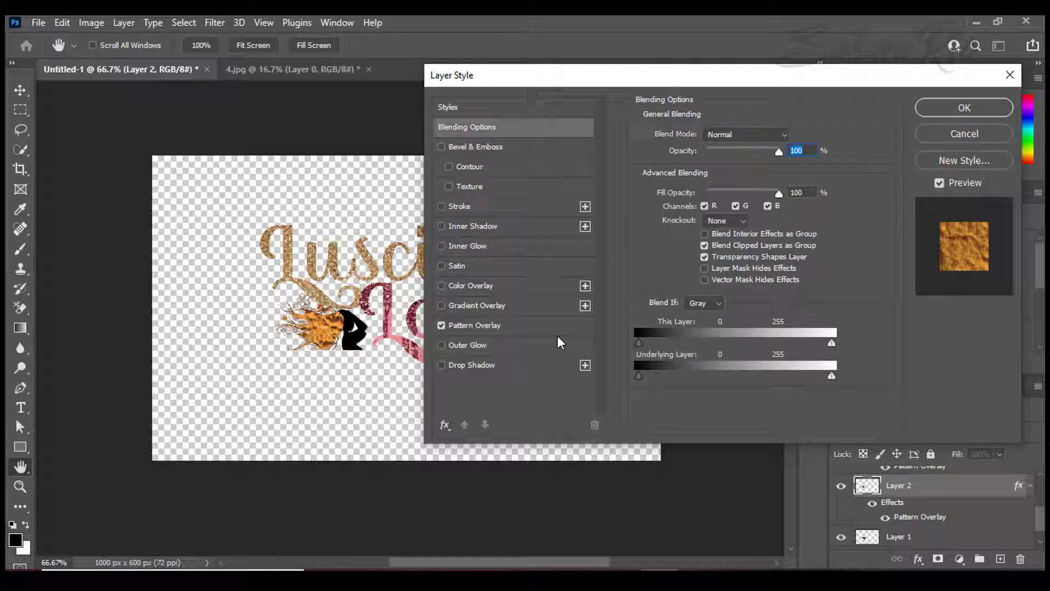
click(559, 324)
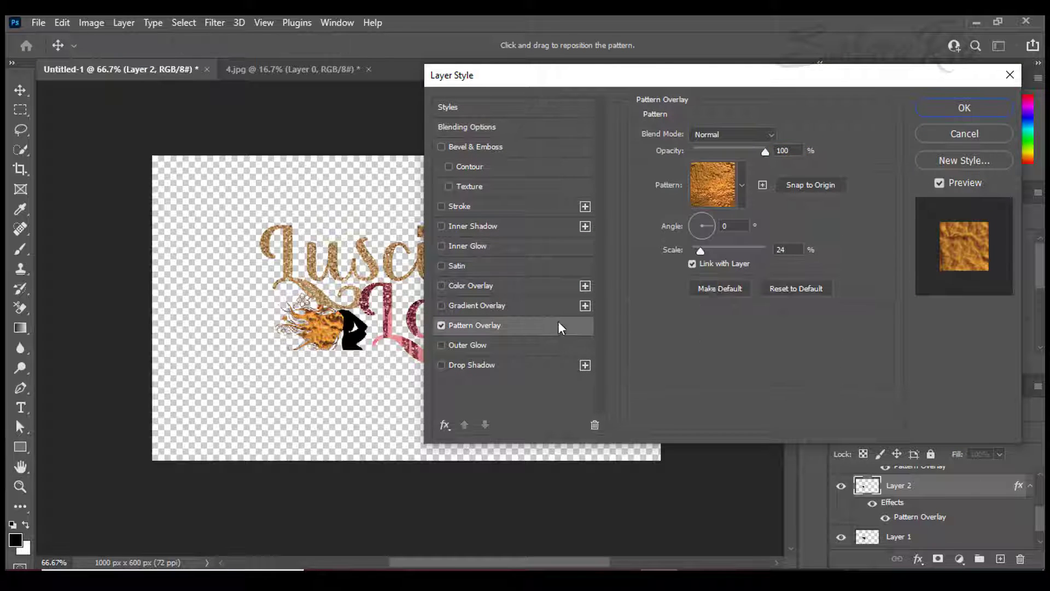
click(742, 185)
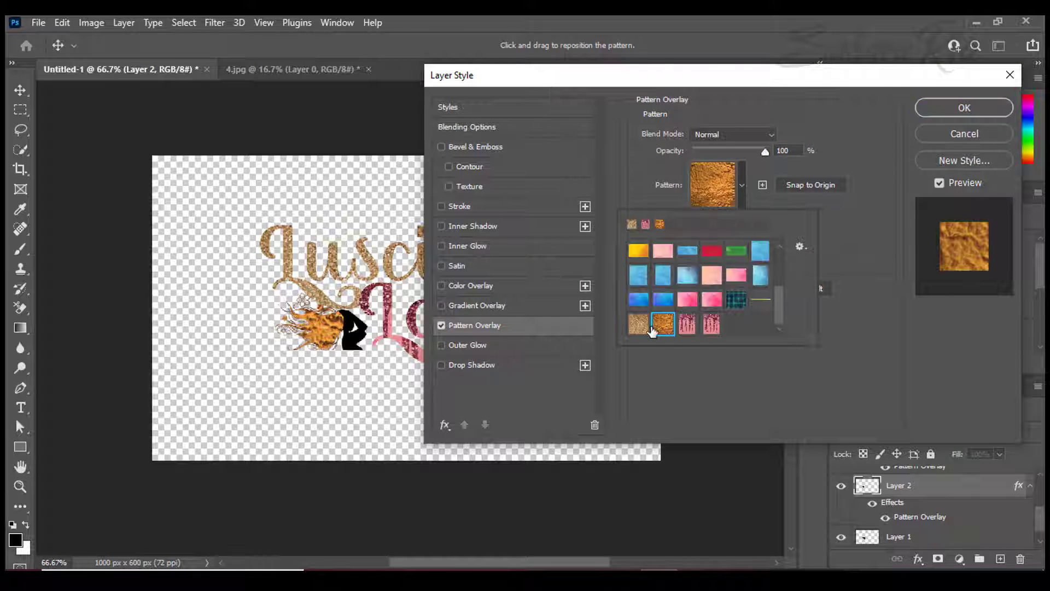
click(645, 325)
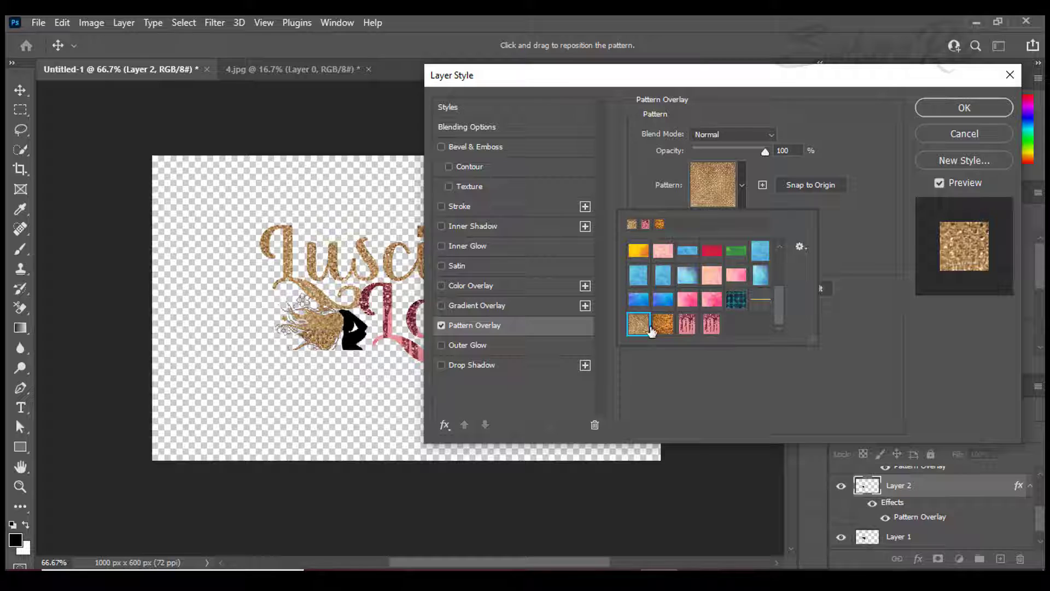
click(679, 328)
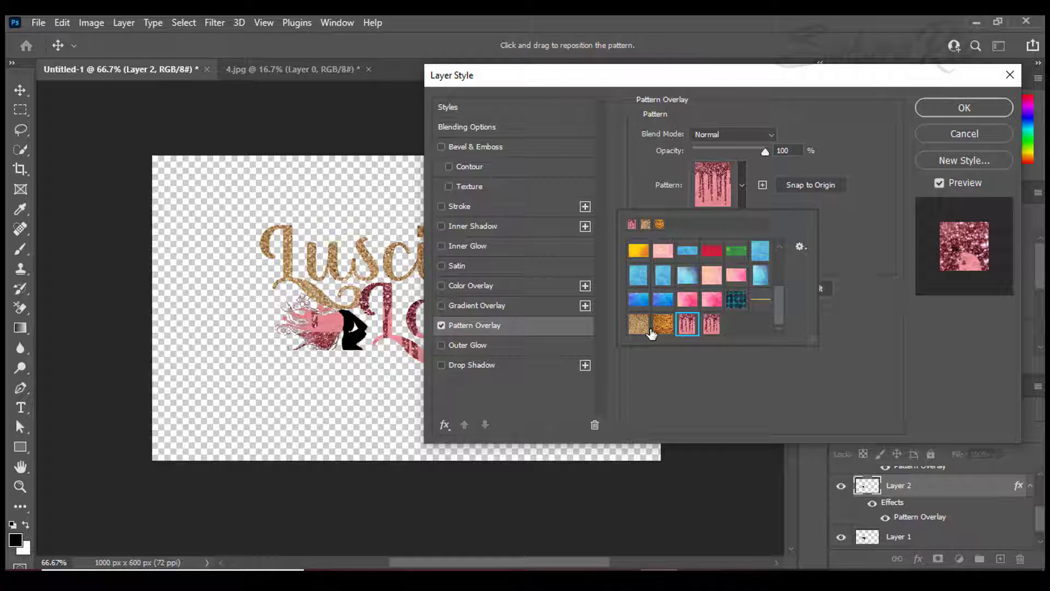
click(657, 328)
click(638, 324)
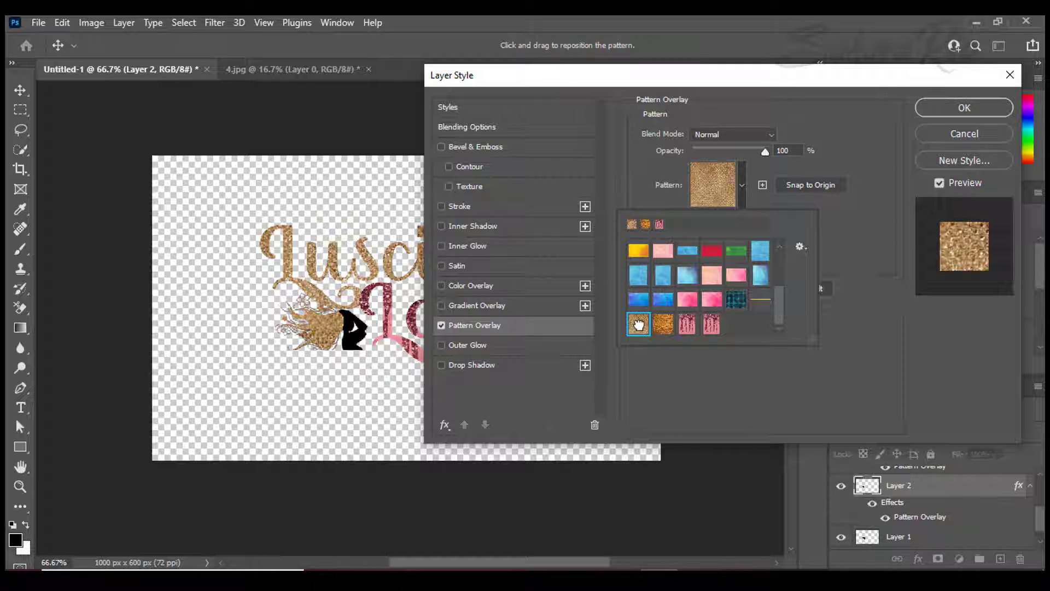
click(917, 109)
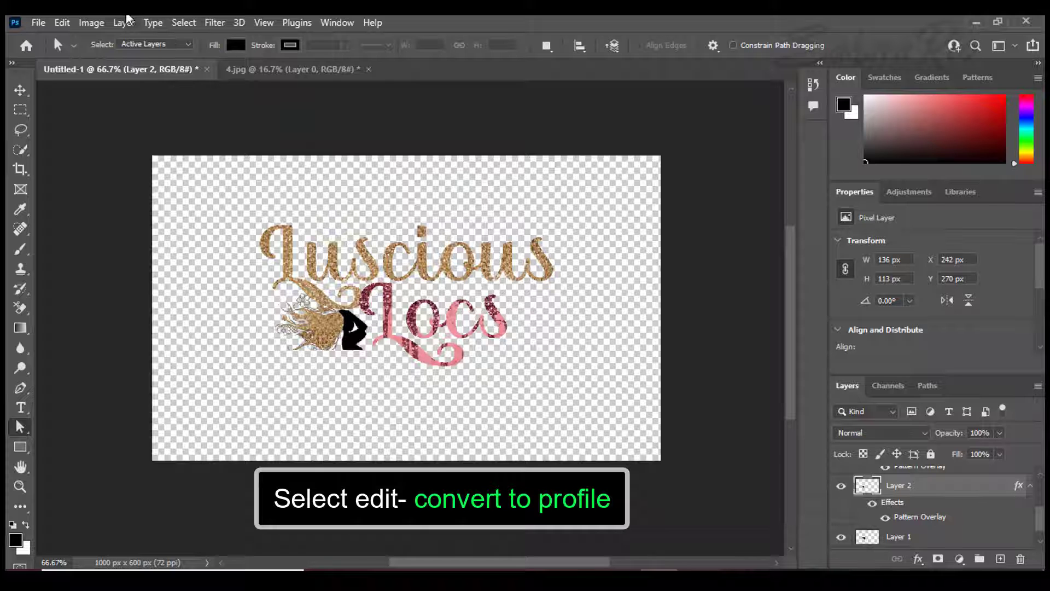
Convert the document to the Working CMYK - U.S. Web Coated (SWOP) v2 profile, flattening the image to preserve appearance.
click(60, 26)
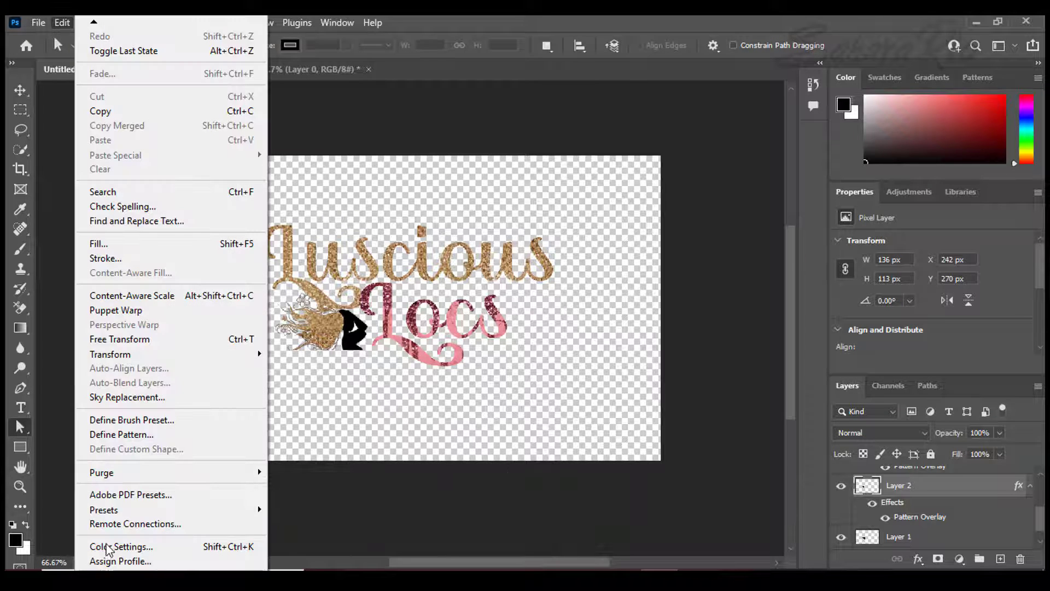
click(124, 568)
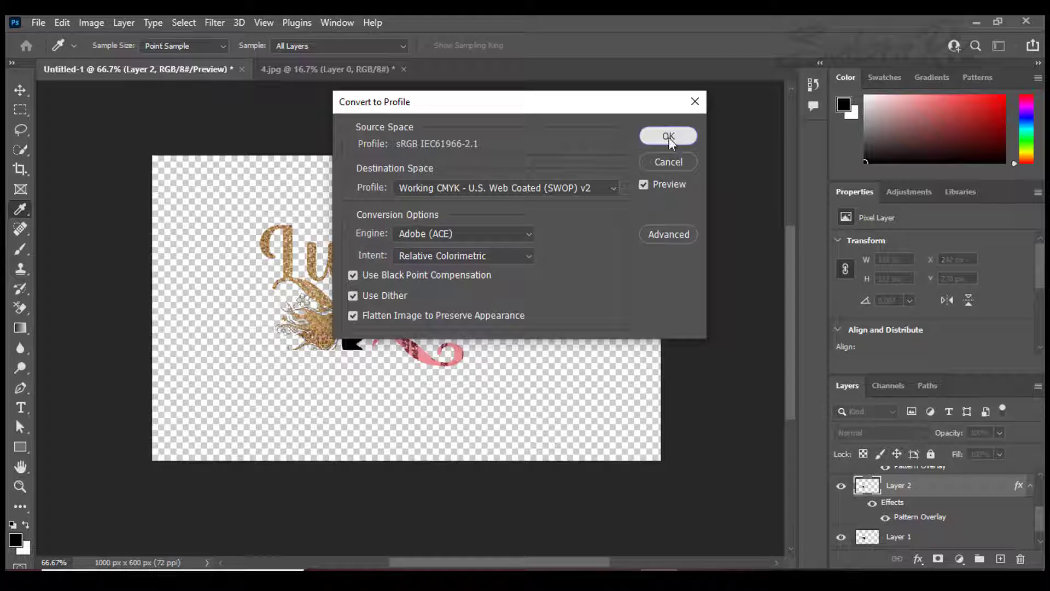
click(668, 136)
Scale the flattened logo to about 162.6% and centre it on the canvas at X 500 px, Y 300 px.
key(ctrl+t)
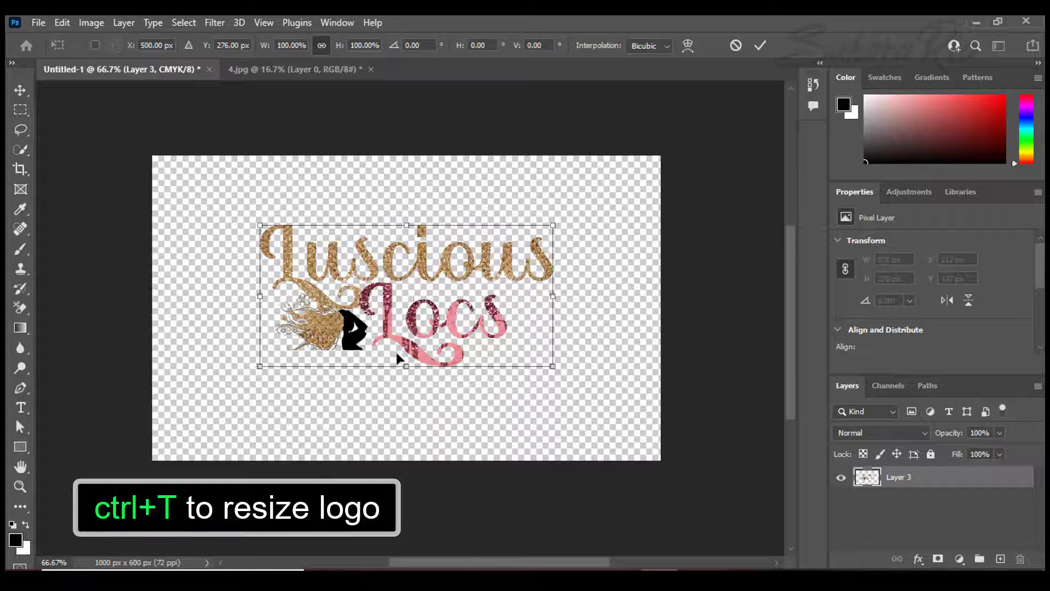
drag(406, 365, 407, 439)
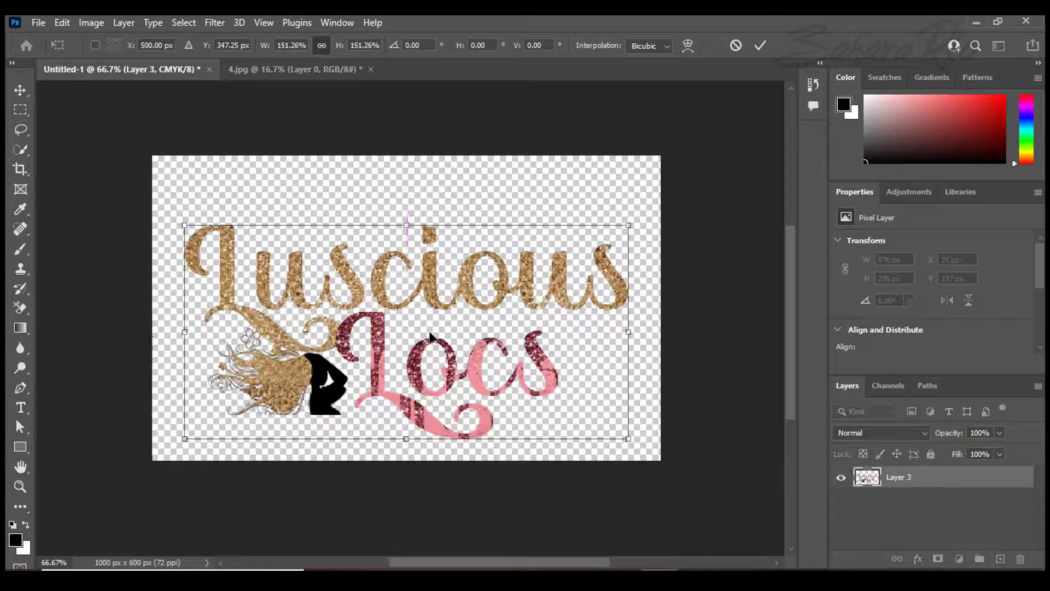
drag(430, 336, 431, 312)
drag(406, 200, 405, 184)
drag(410, 304, 410, 312)
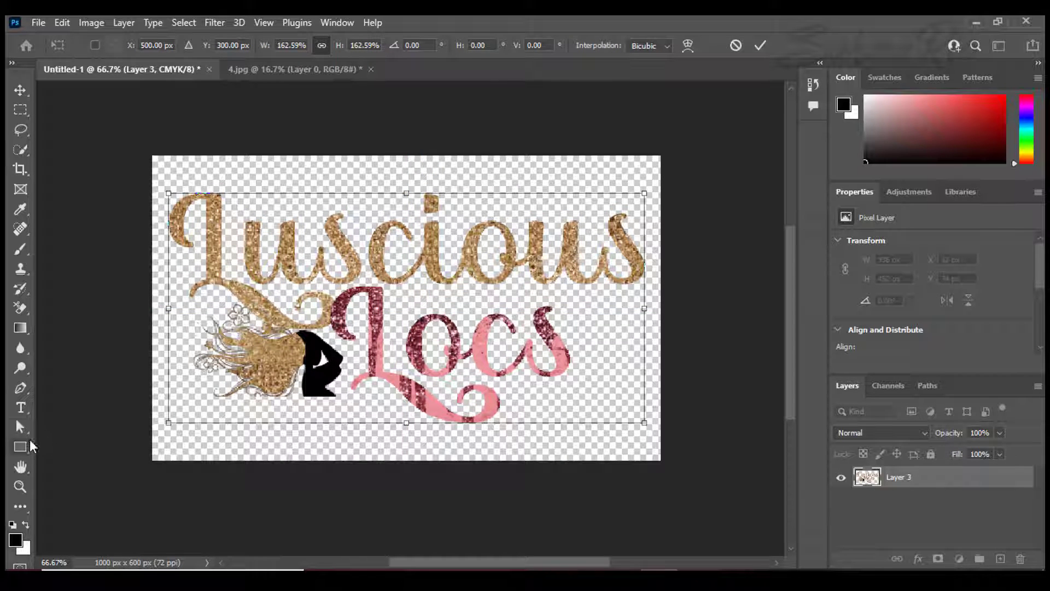
click(24, 430)
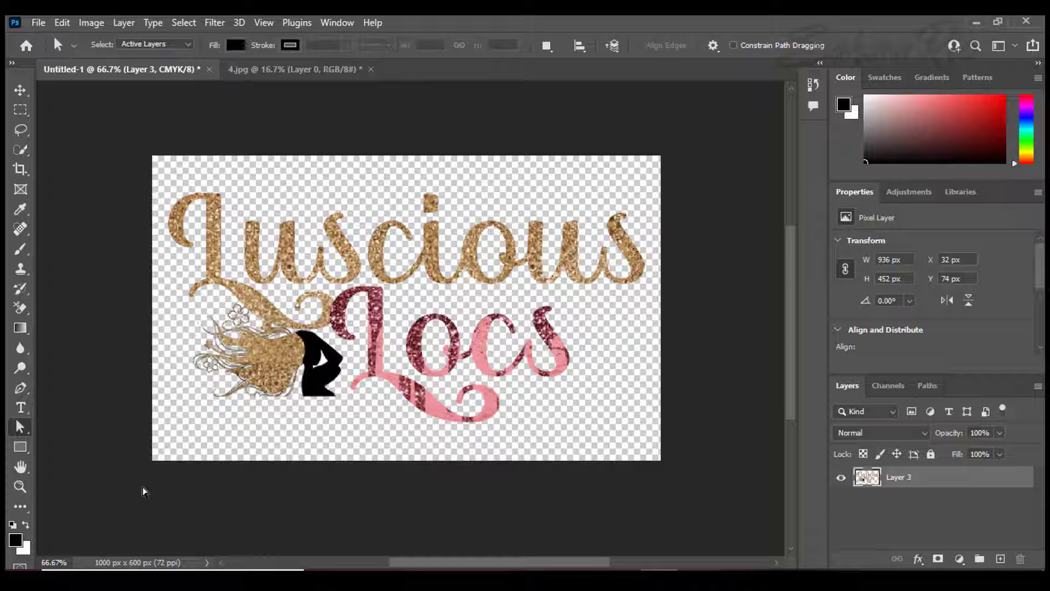
Set up an Export As of the logo in PNG format with transparency at 1000 × 600 px.
click(51, 25)
mouse_move(36, 23)
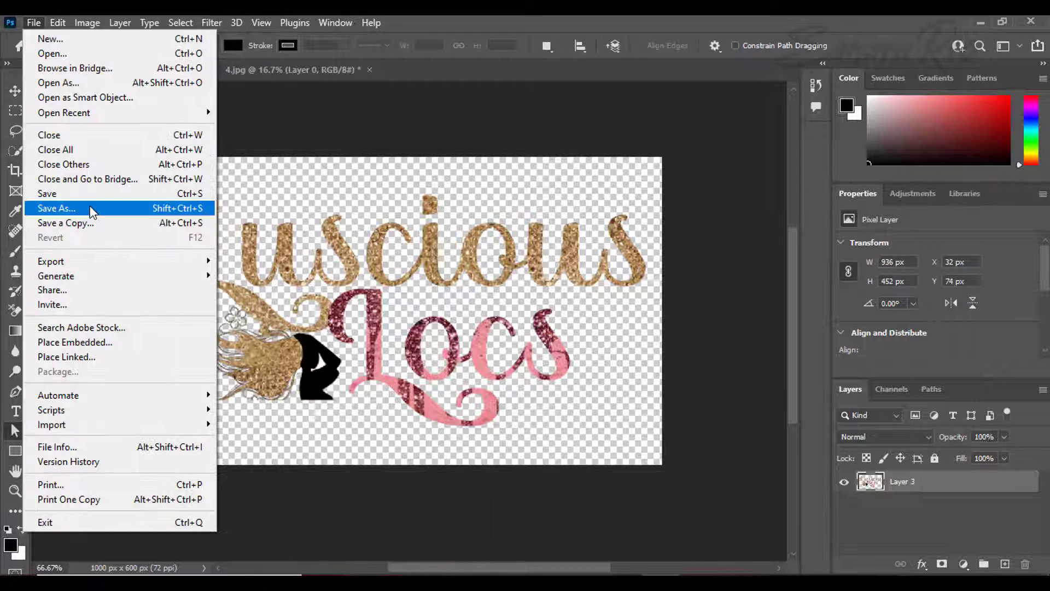
mouse_move(110, 263)
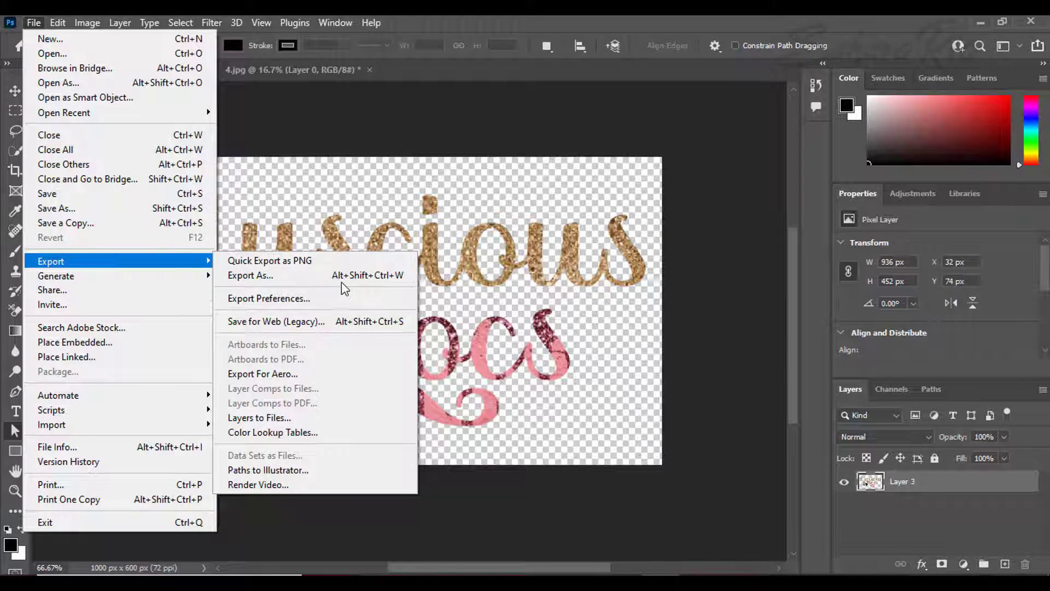
click(341, 280)
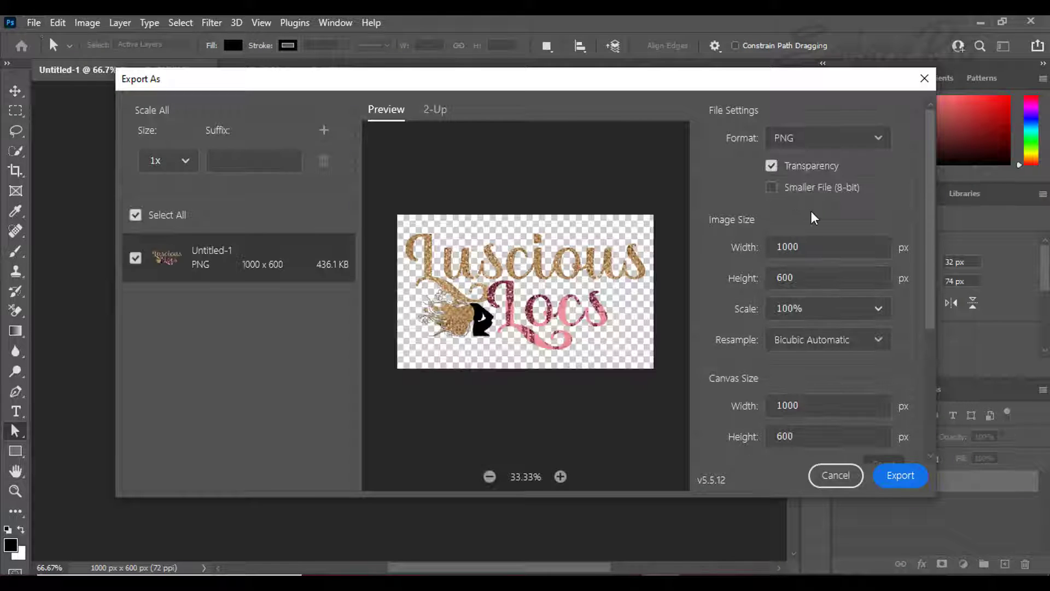
click(858, 146)
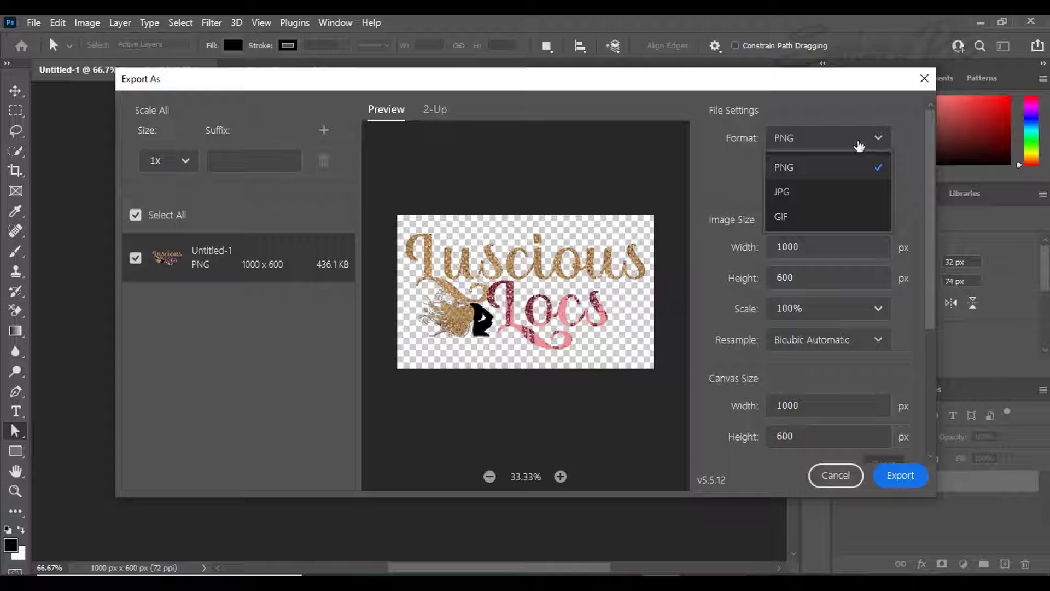
click(913, 146)
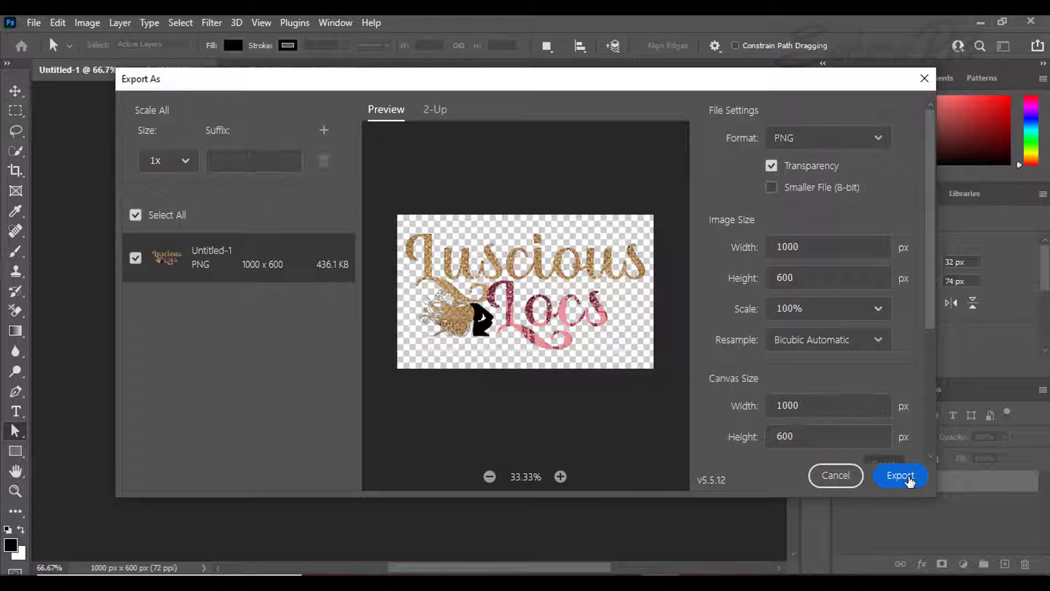